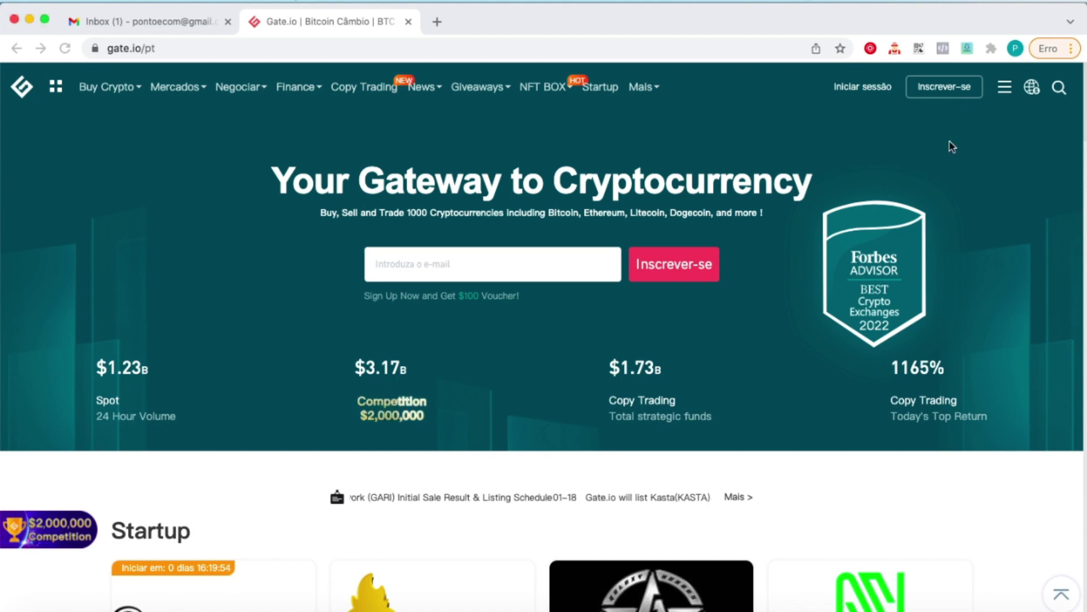
- Open Gate.io's new-account sign-up form from Inscrever-se in the header
scroll(956, 101, "up", 3)
scroll(955, 105, "up", 2)
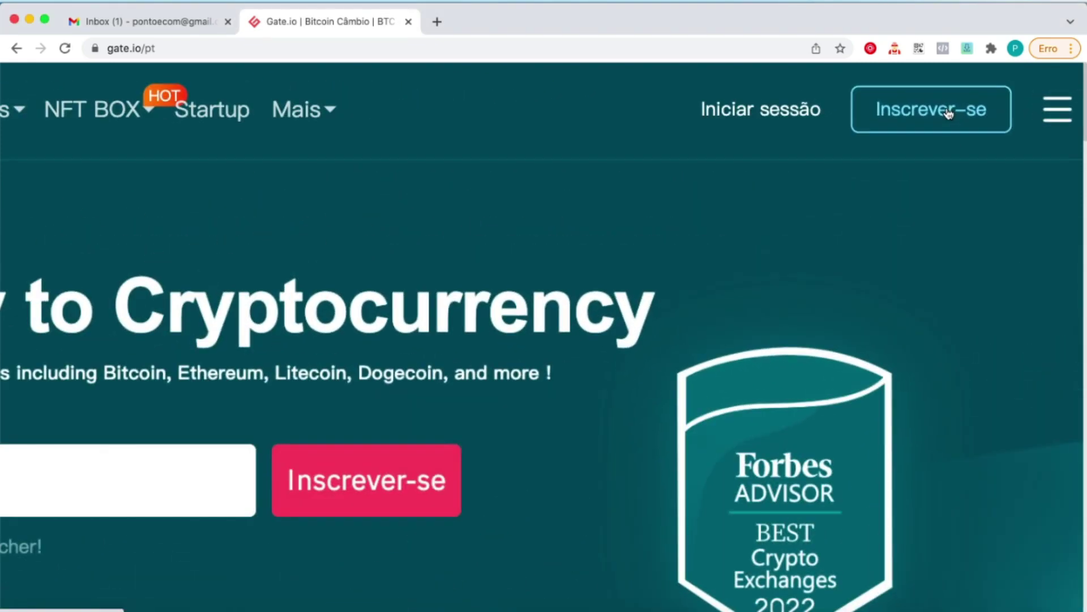
left_click(957, 115)
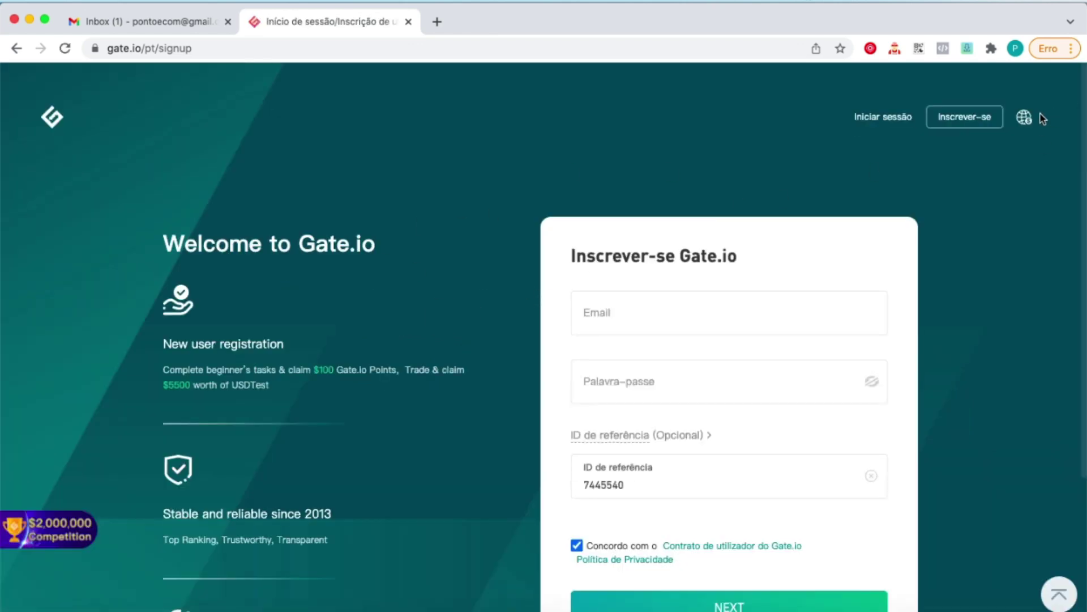
- Check the globe menu keeps language on Português and currency on USD, then review the form
mouse_move(1026, 119)
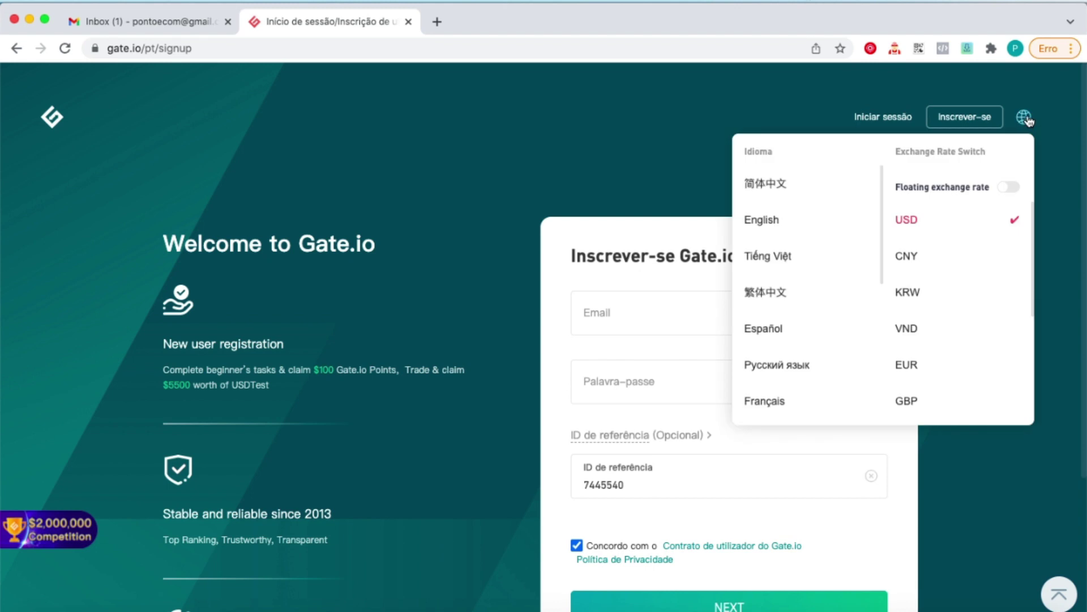
scroll(1042, 170, "up", 5)
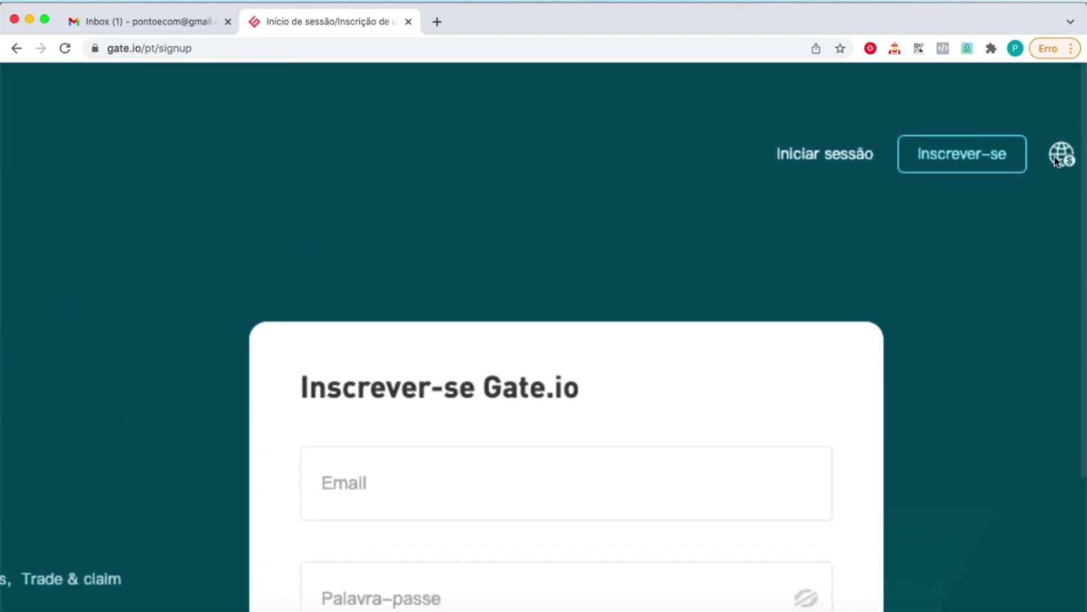
scroll(1057, 160, "down", 5)
mouse_move(986, 163)
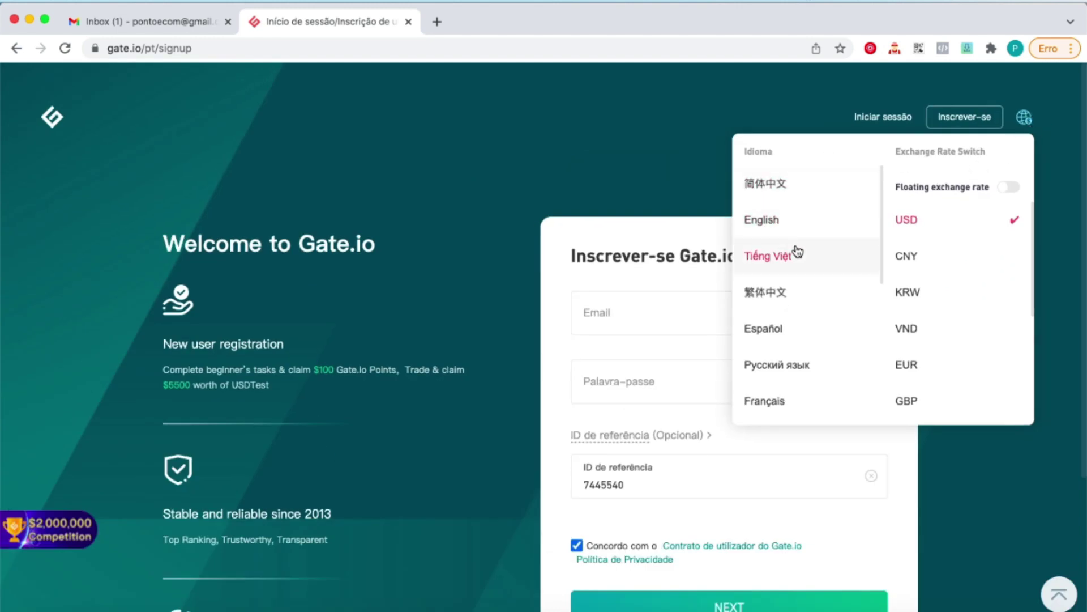
scroll(798, 253, "down", 3)
scroll(801, 257, "down", 2)
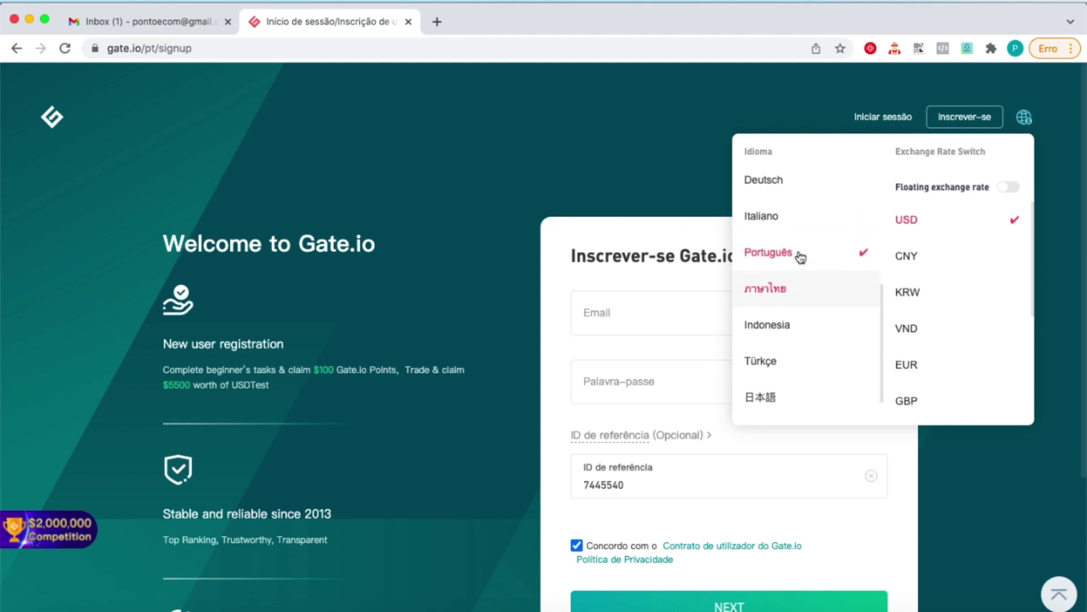
scroll(801, 258, "up", 5)
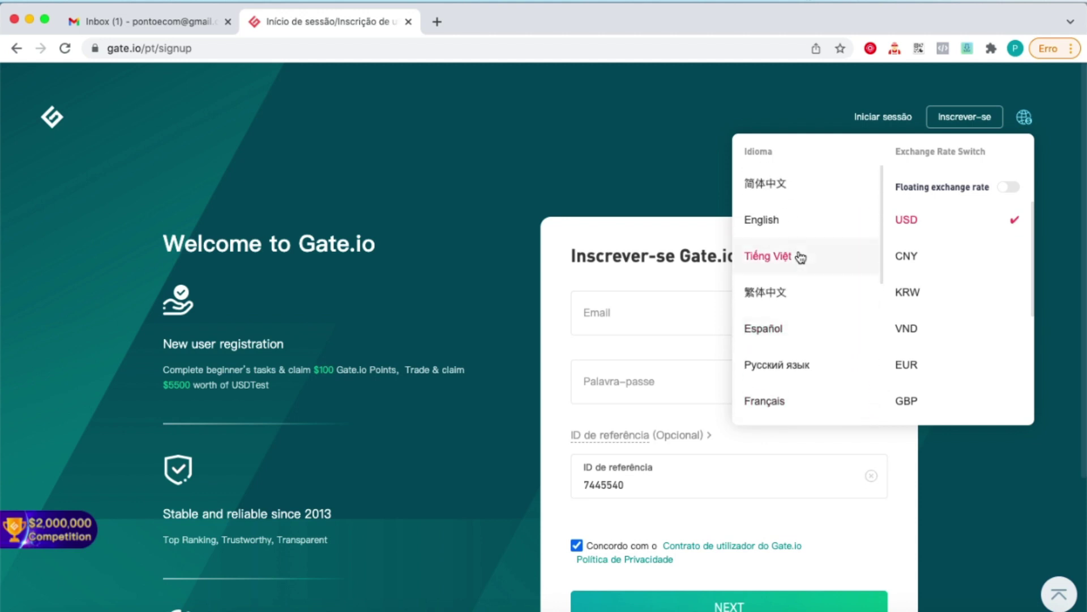
scroll(801, 258, "down", 2)
scroll(800, 258, "up", 2)
scroll(821, 245, "down", 6)
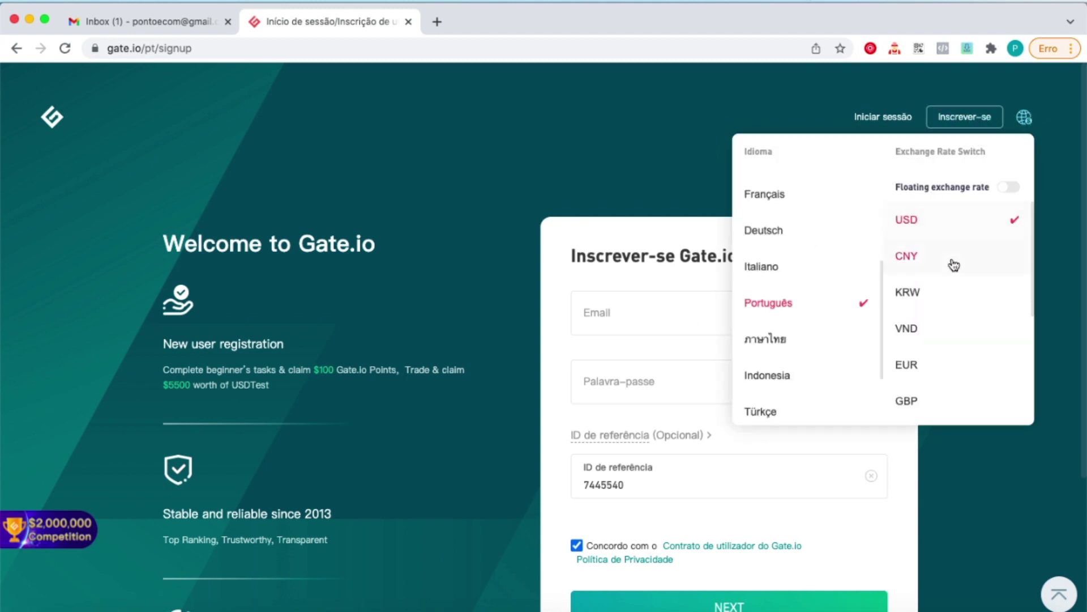
scroll(953, 264, "down", 3)
scroll(953, 264, "down", 1)
scroll(937, 333, "up", 4)
scroll(933, 391, "down", 3)
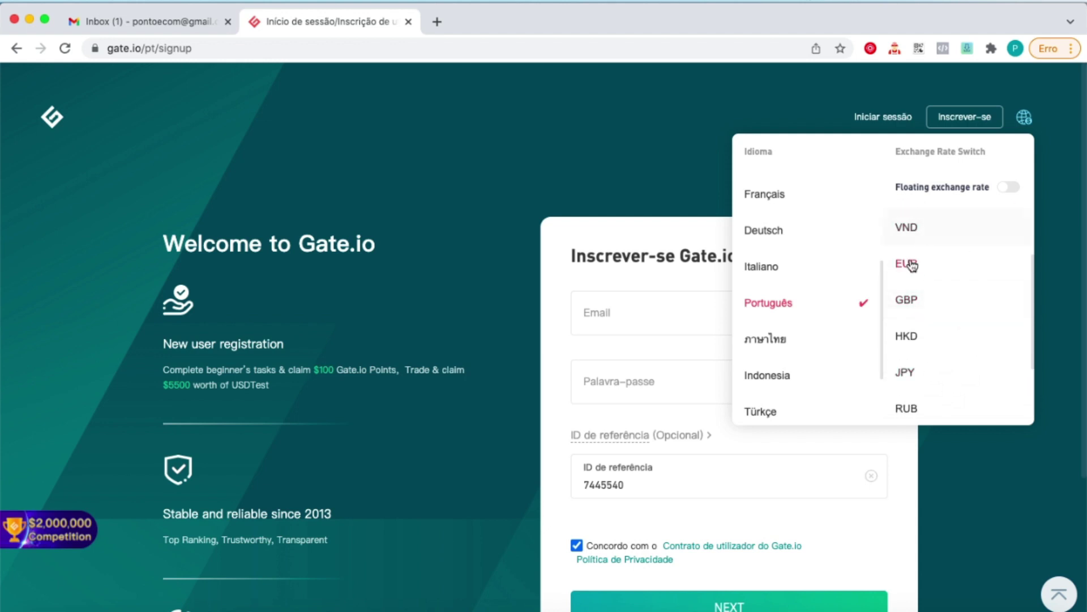
scroll(923, 267, "up", 3)
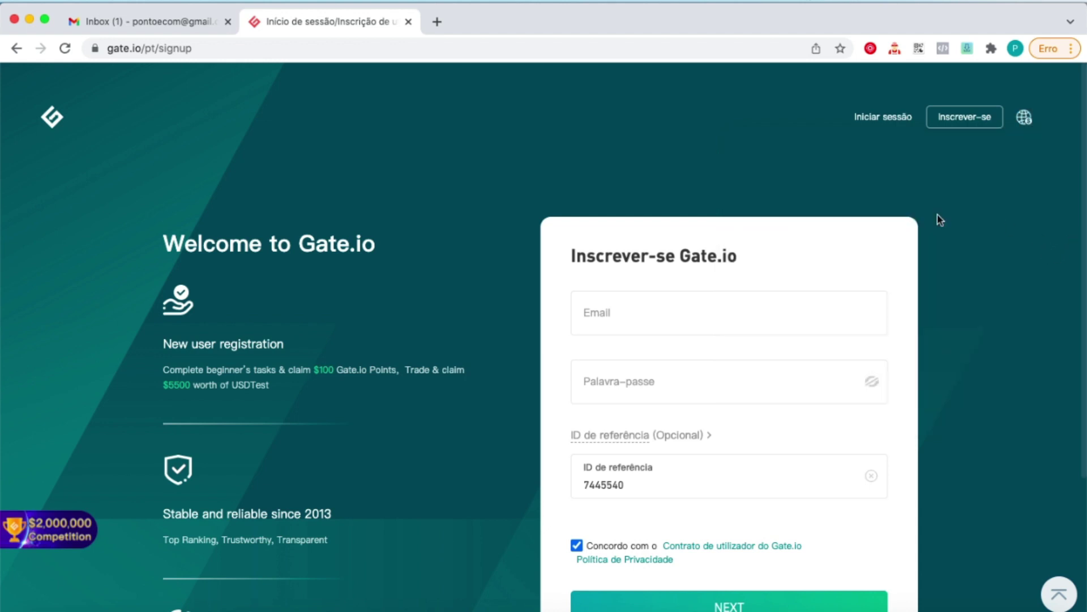
scroll(629, 306, "down", 2)
left_click(796, 238)
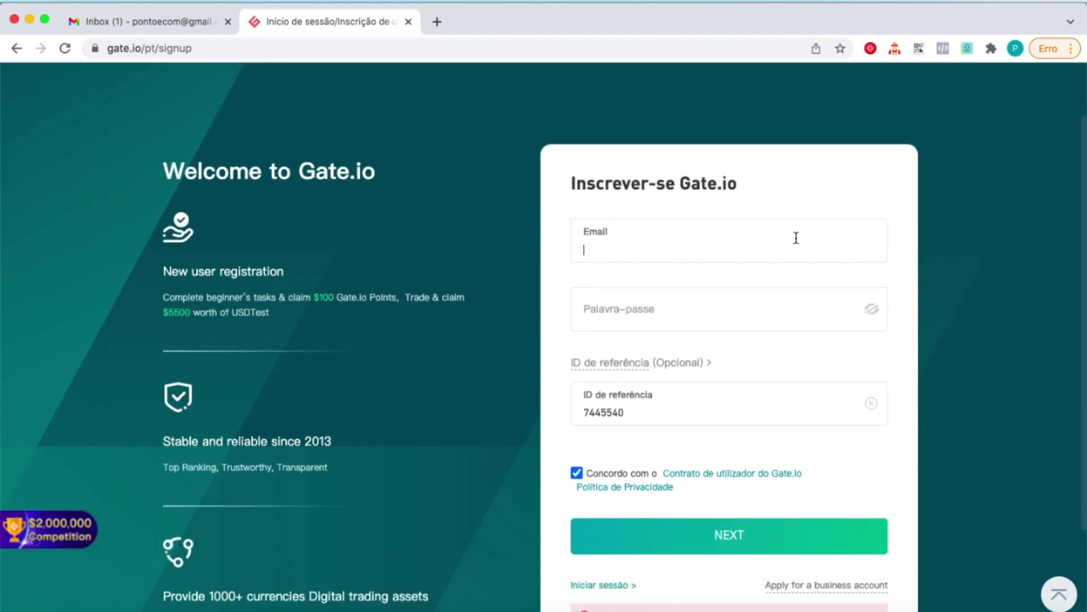
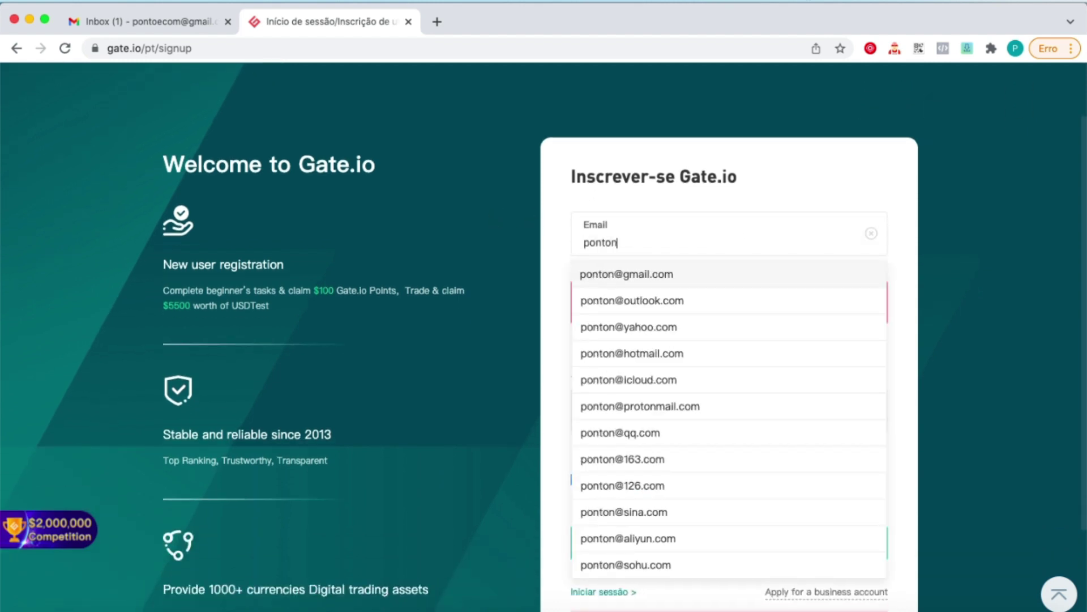
- Enter the gmail.com account email and a password passing every rule, then open a new tab
left_click(706, 276)
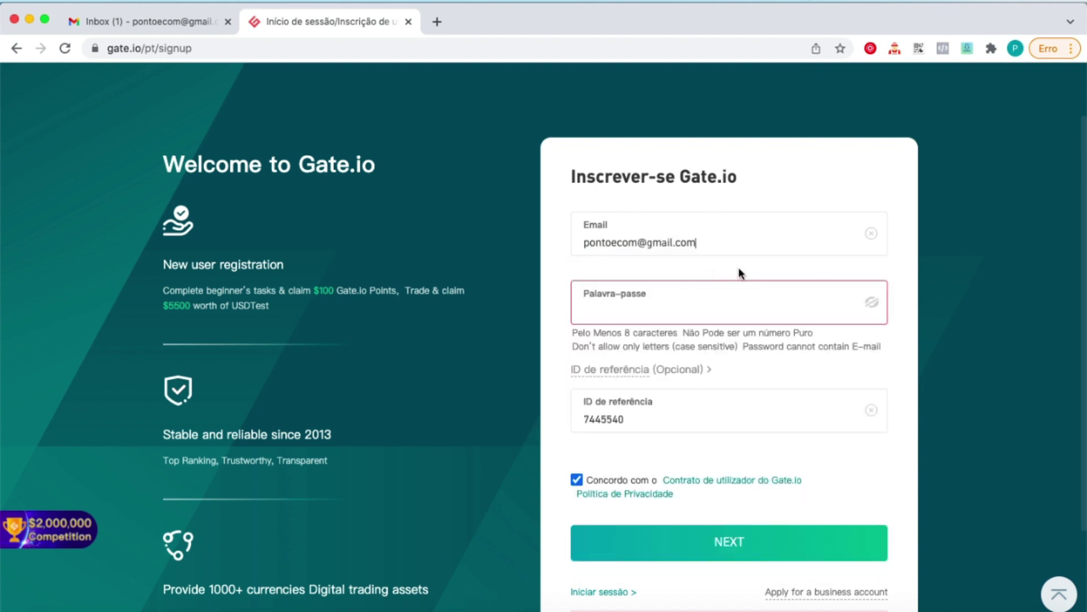
left_click(747, 311)
type("•")
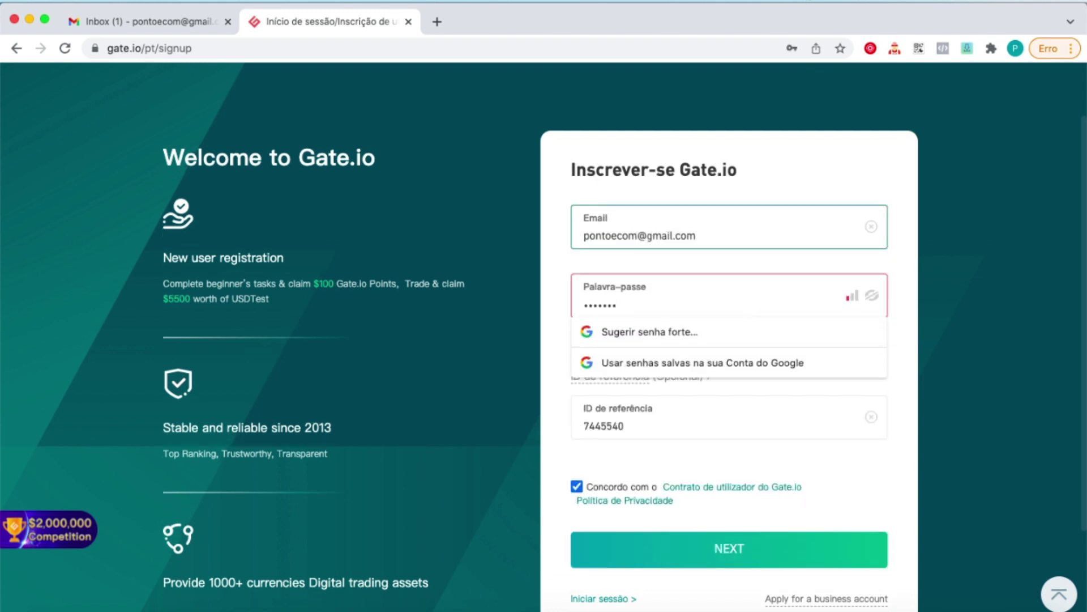
left_click(1012, 266)
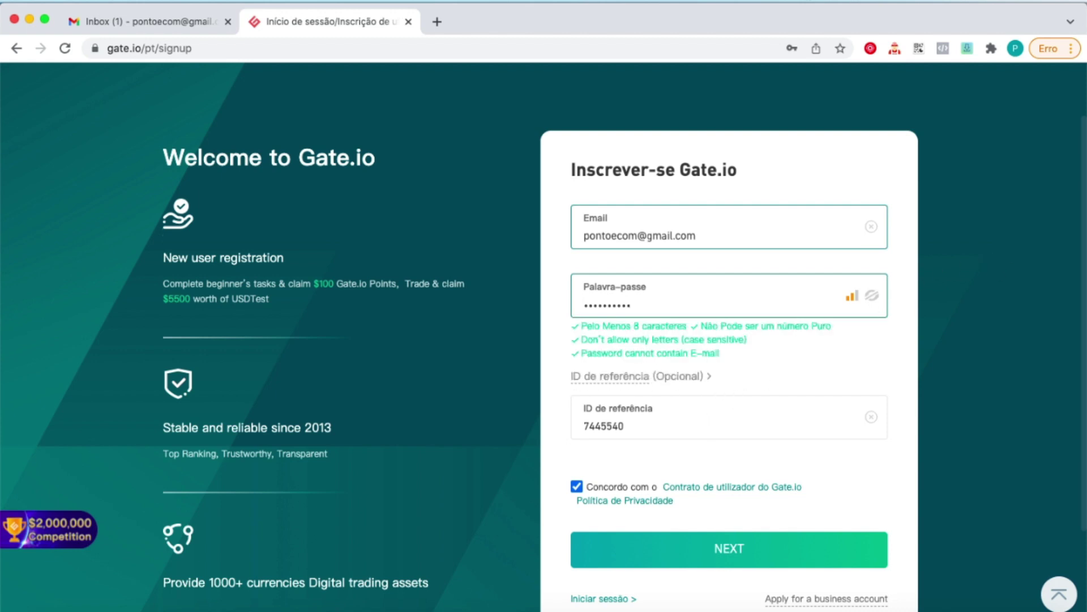
left_click(436, 22)
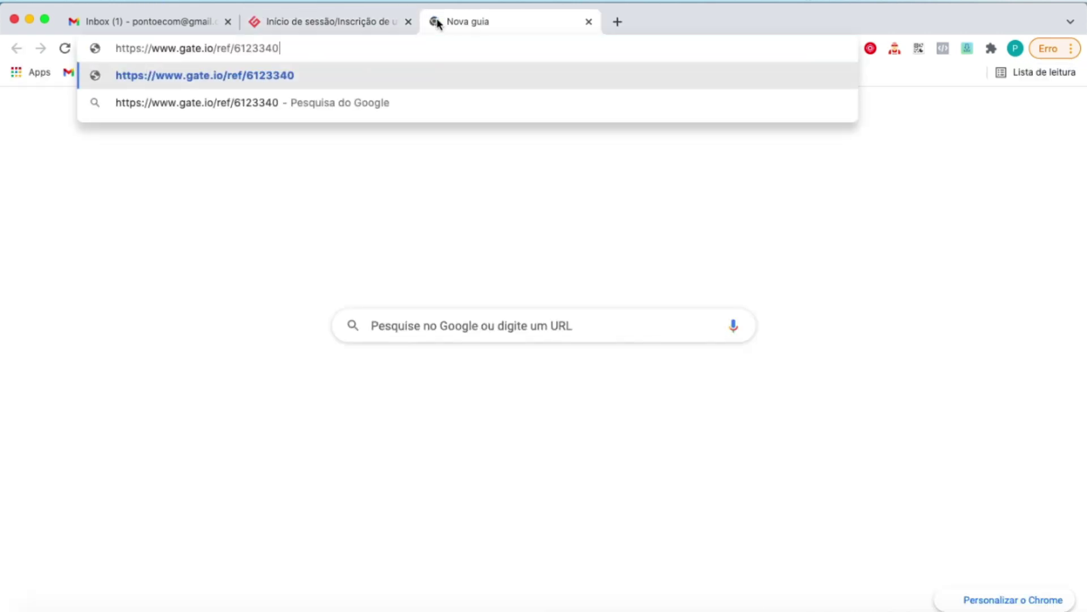
- Load the referral link in the new tab and select its code in the address bar
key("Return")
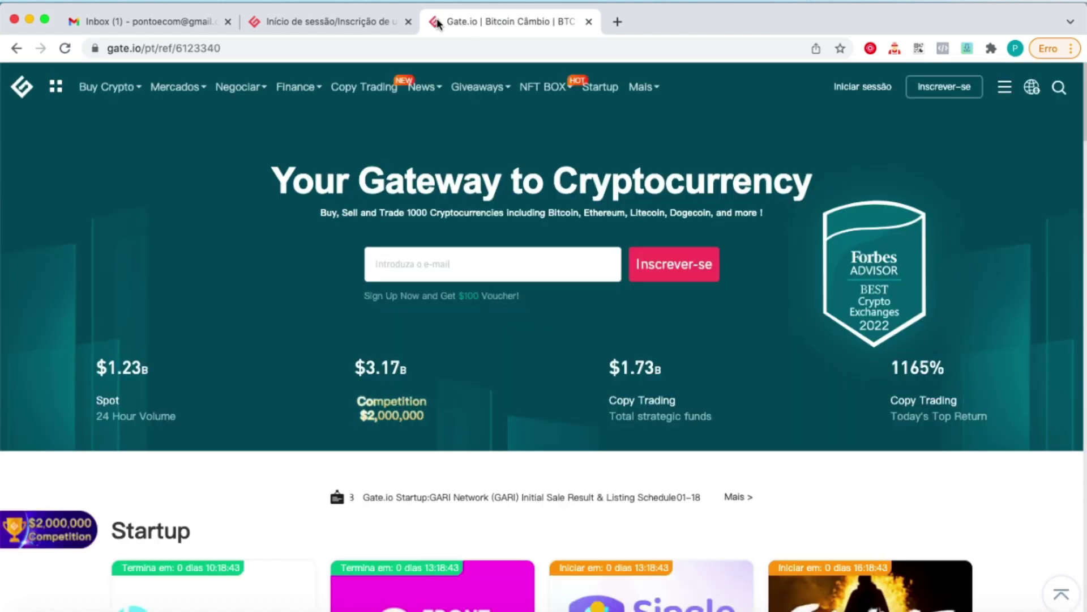
left_click(284, 48)
left_click(298, 48)
left_click_drag(298, 48, 239, 47)
key("super+c")
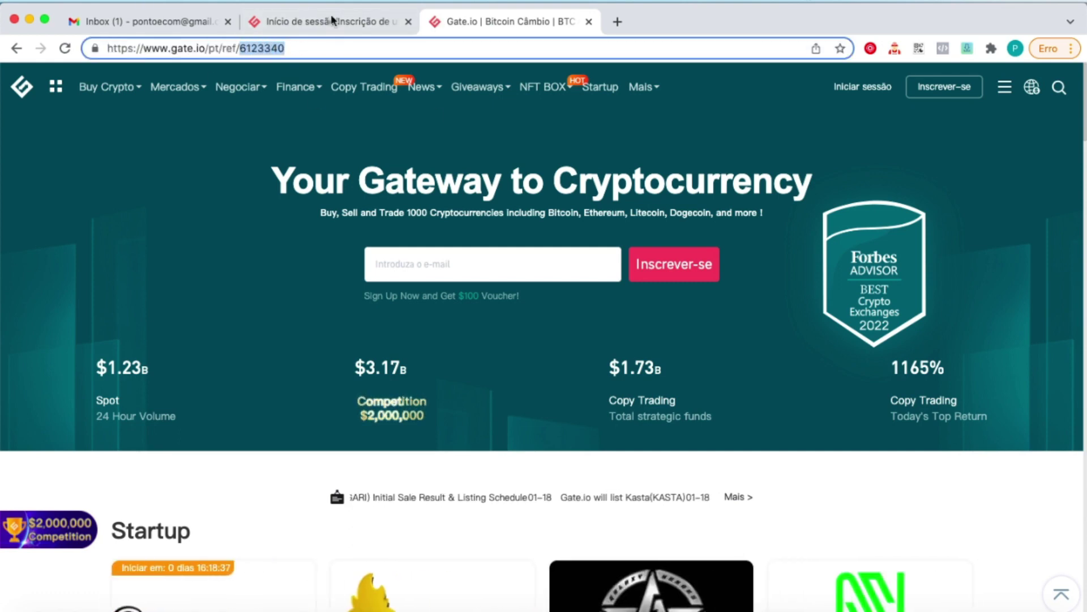
- Paste that referral code over the sign-up form's ID de referência and double-check it
left_click(301, 16)
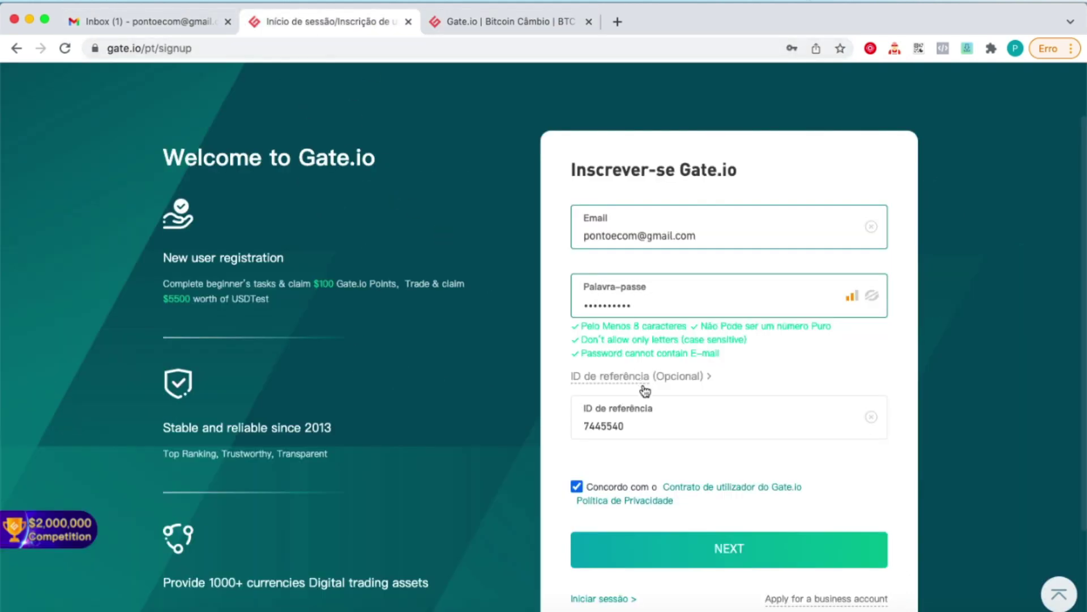
left_click_drag(665, 427, 575, 418)
key("super+v")
left_click(468, 23)
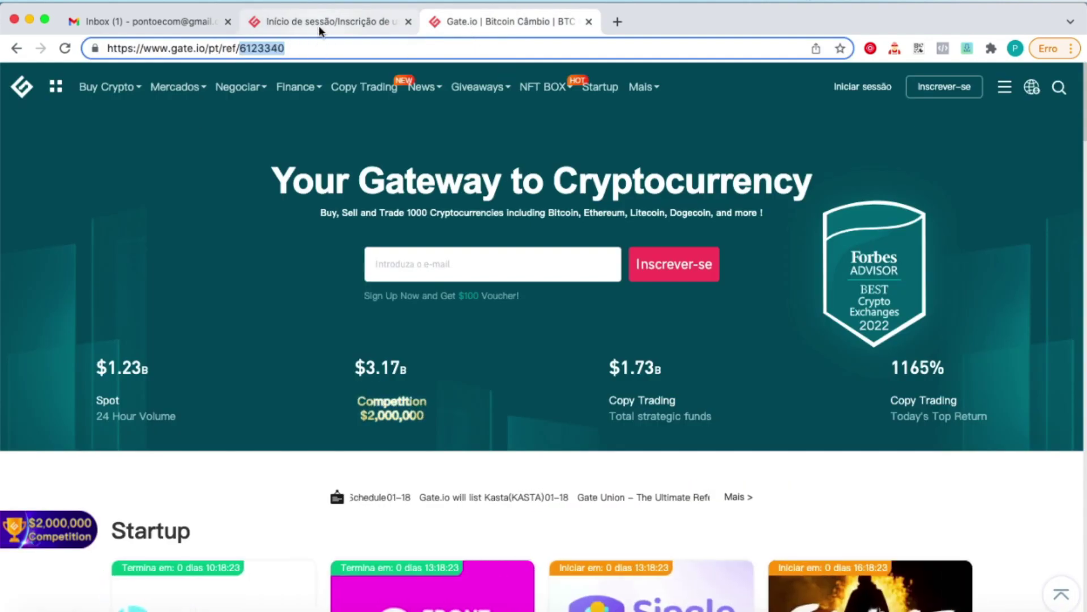
left_click(318, 26)
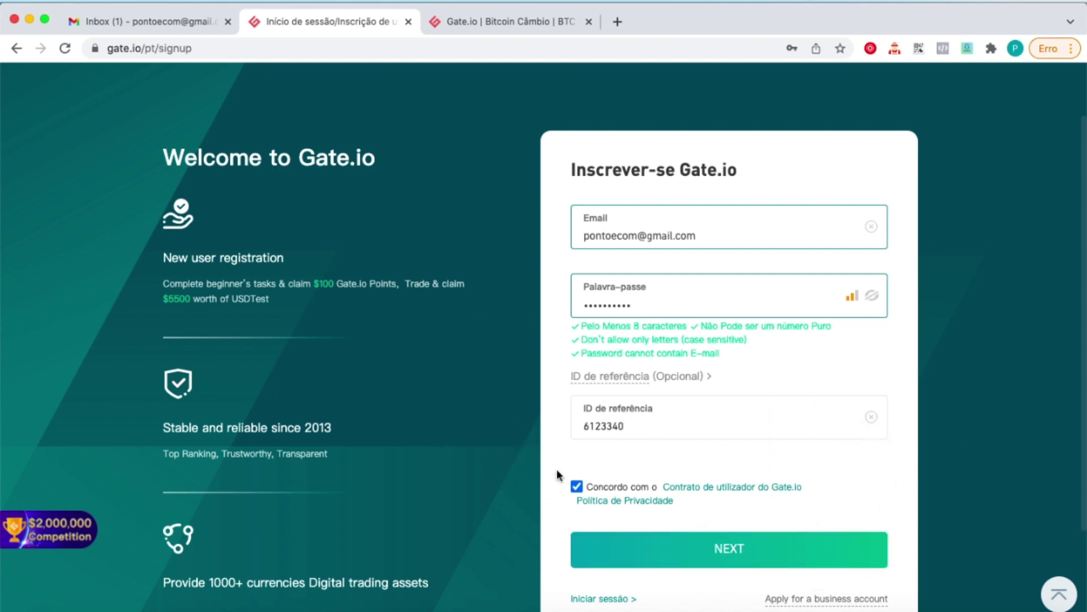
- Submit registration with a fund password meeting both rules and solve the slider captcha
left_click(734, 549)
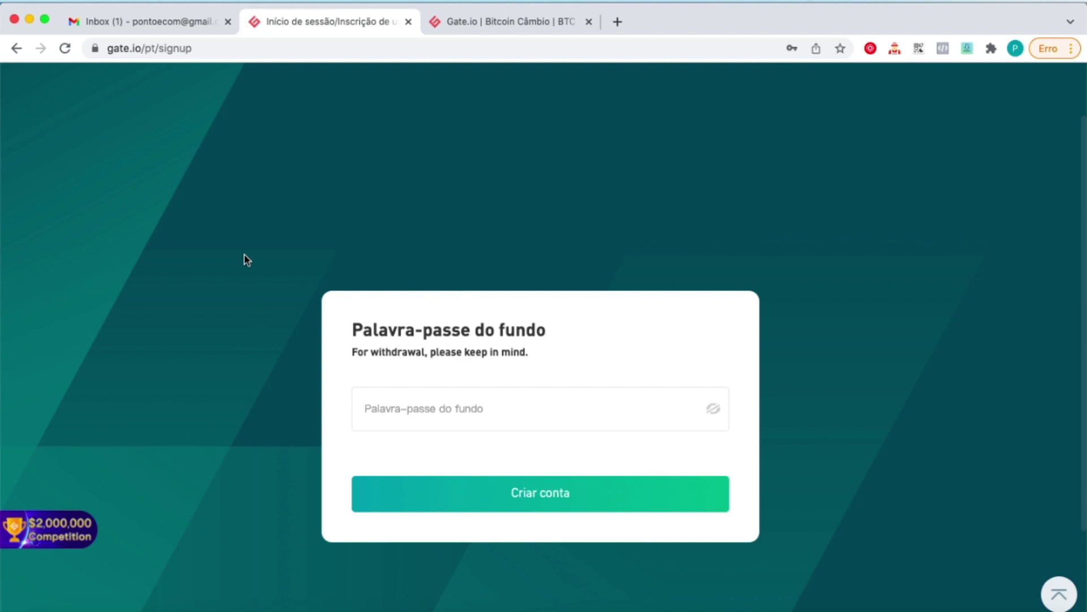
left_click(417, 400)
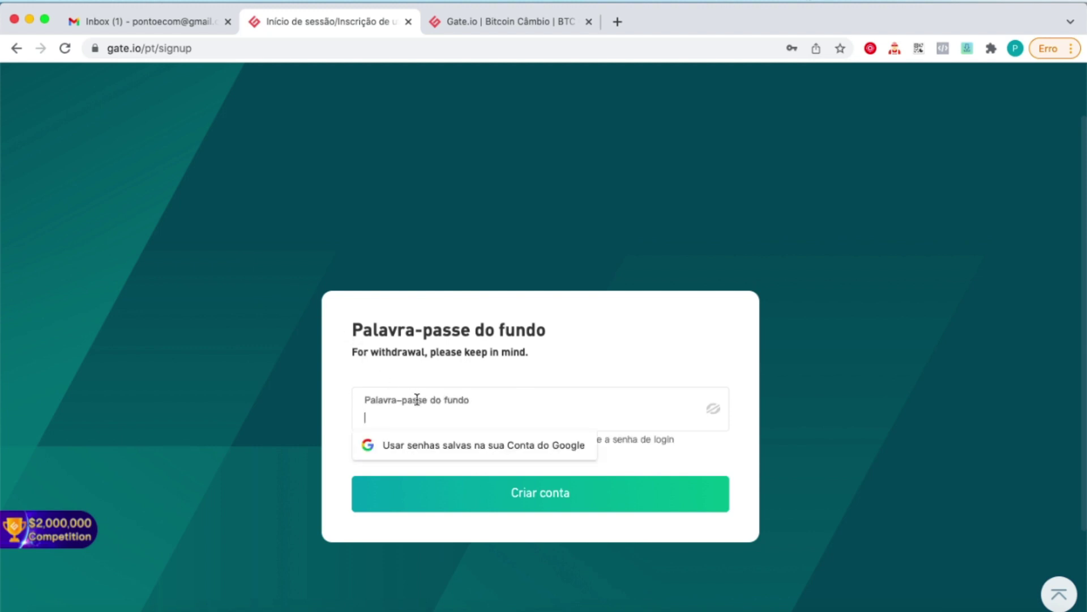
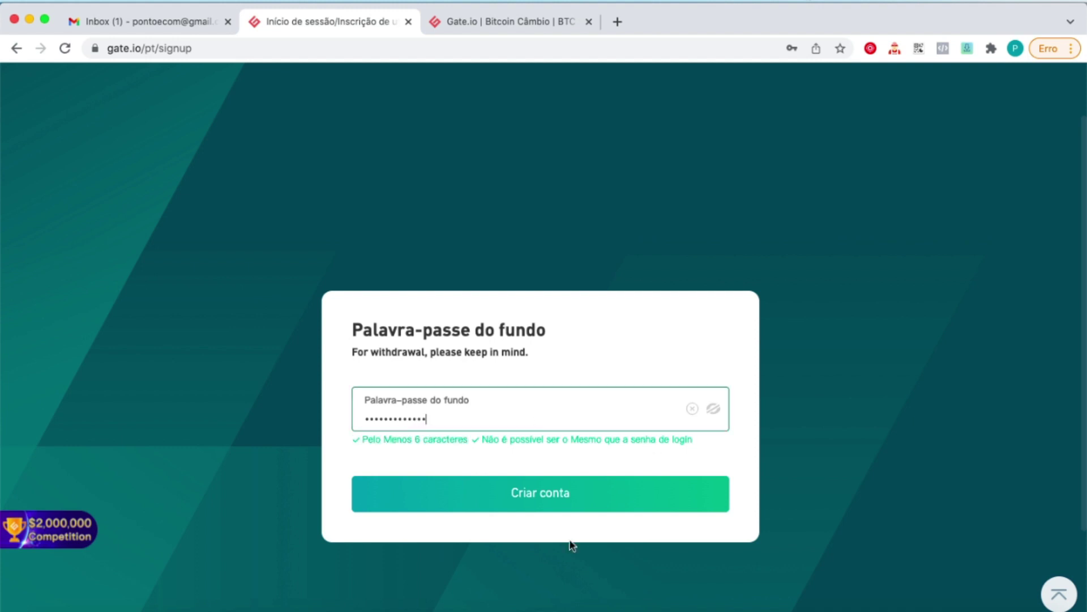
left_click(578, 502)
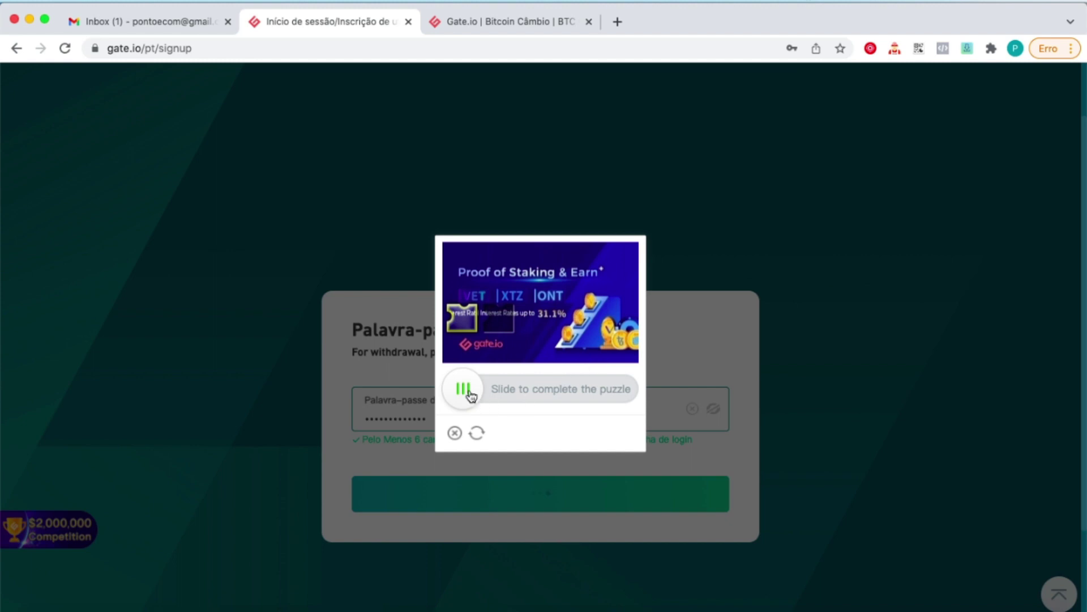
left_click_drag(463, 391, 499, 389)
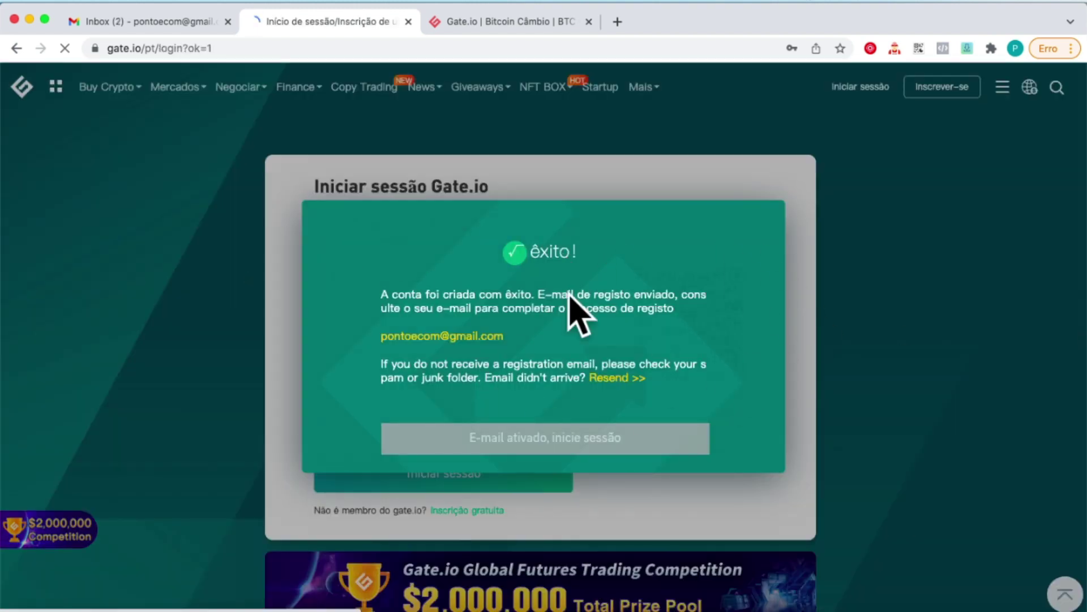
- Open Gmail's 'Ative a conta' email from Gate.io and follow its activation link
left_click(167, 21)
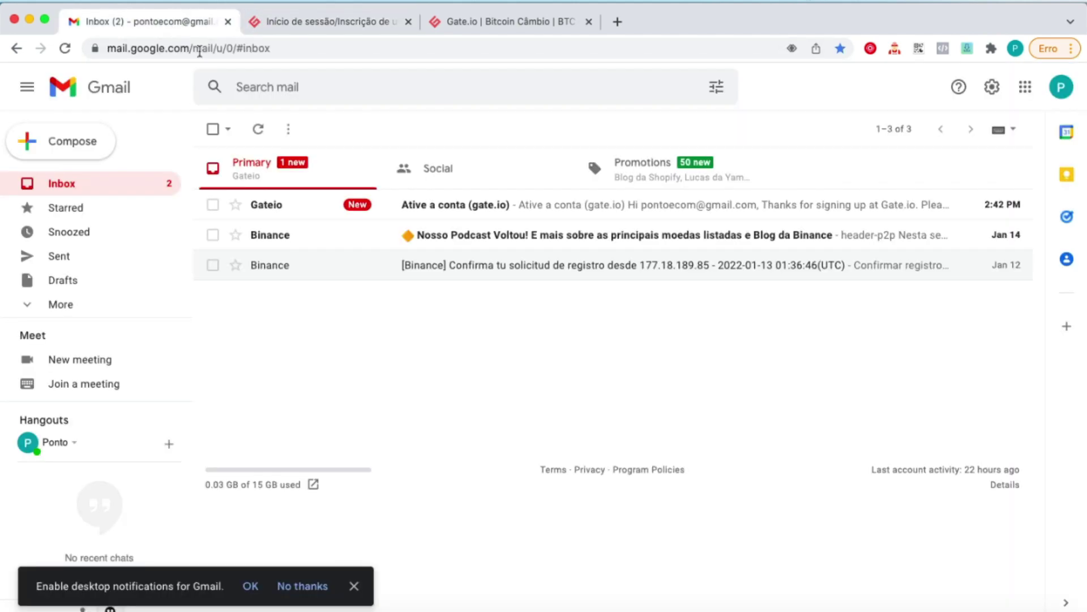
left_click(548, 204)
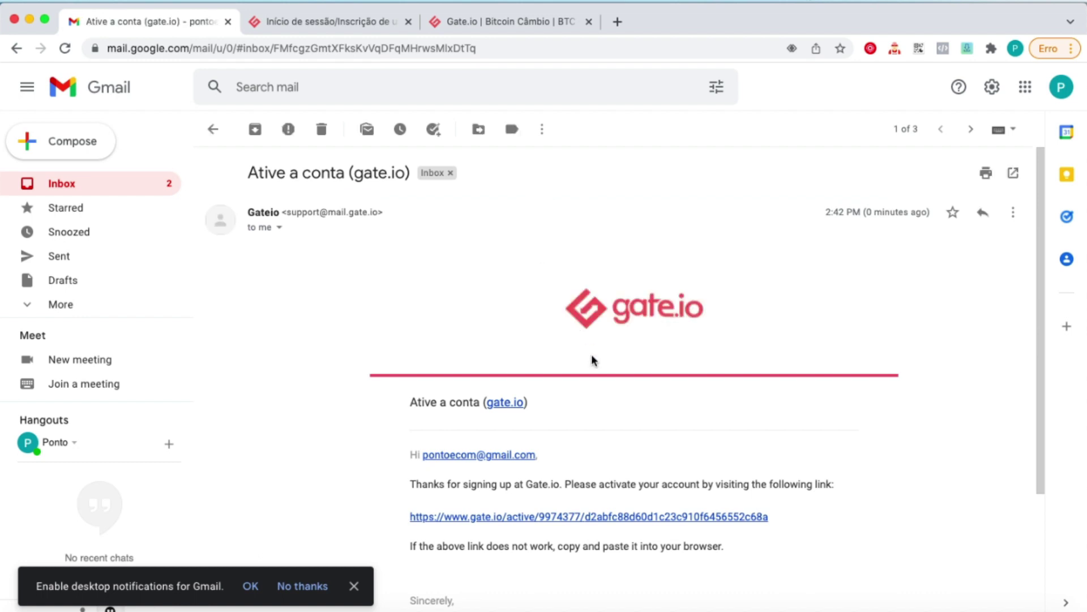
scroll(590, 360, "down", 5)
left_click(585, 370)
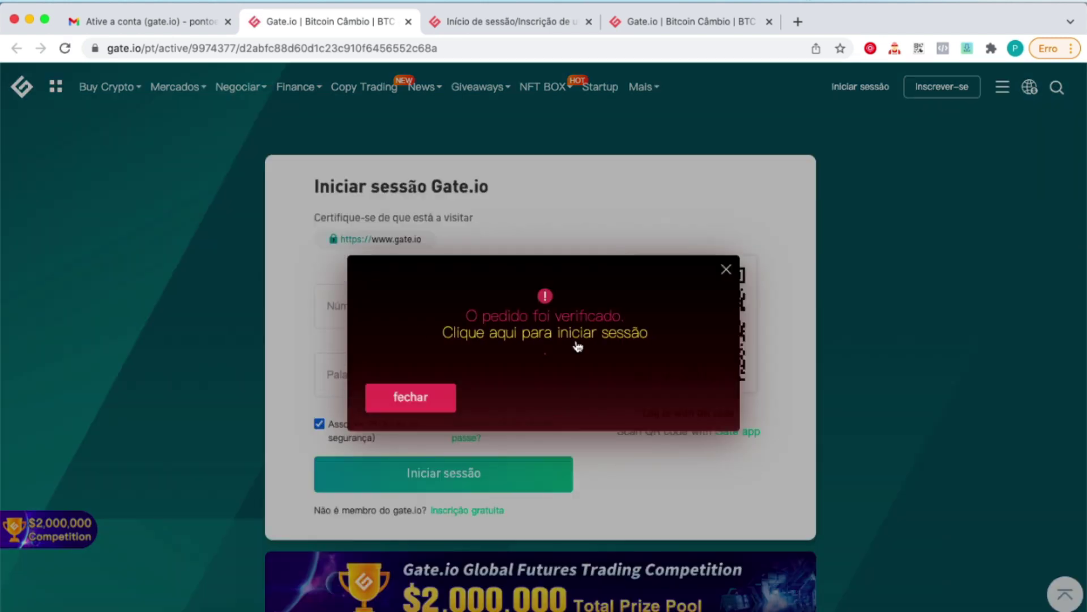
left_click(422, 397)
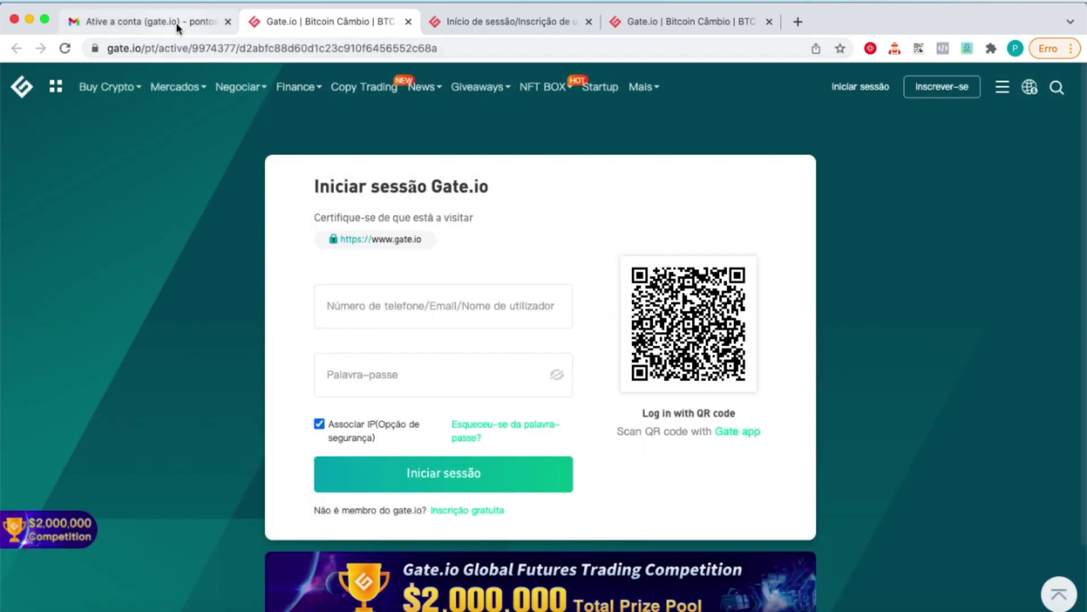
left_click(176, 23)
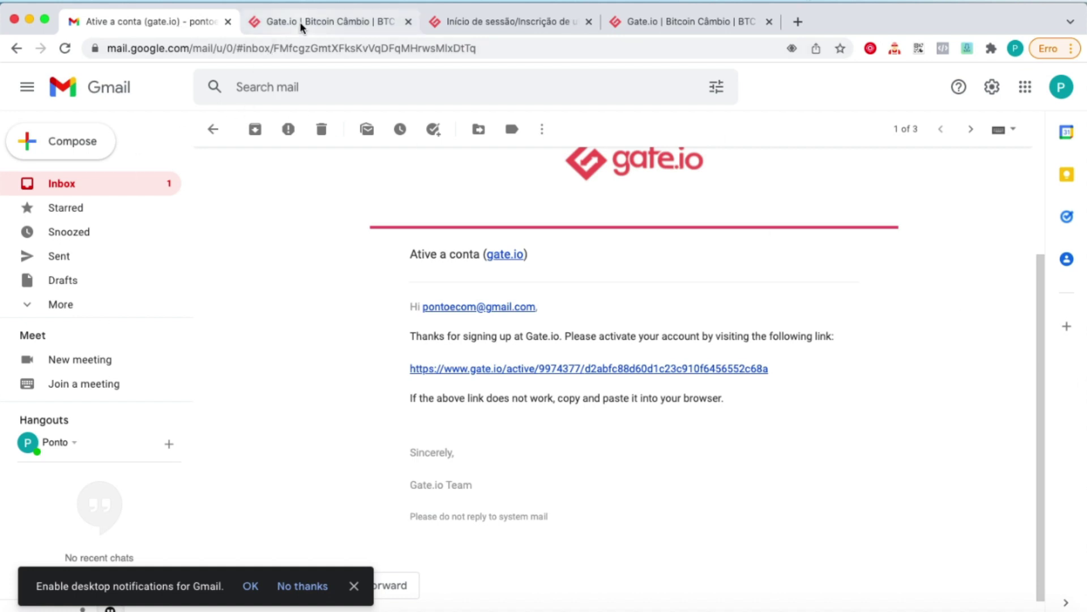
left_click(300, 21)
- Sign in to Gate.io with the registered email address and password
left_click(429, 312)
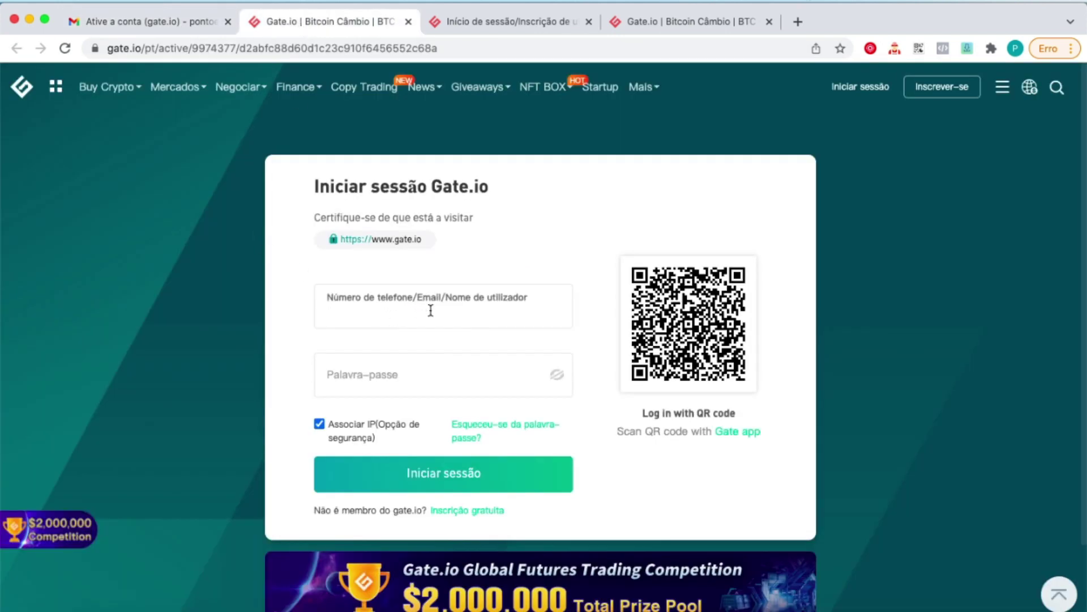
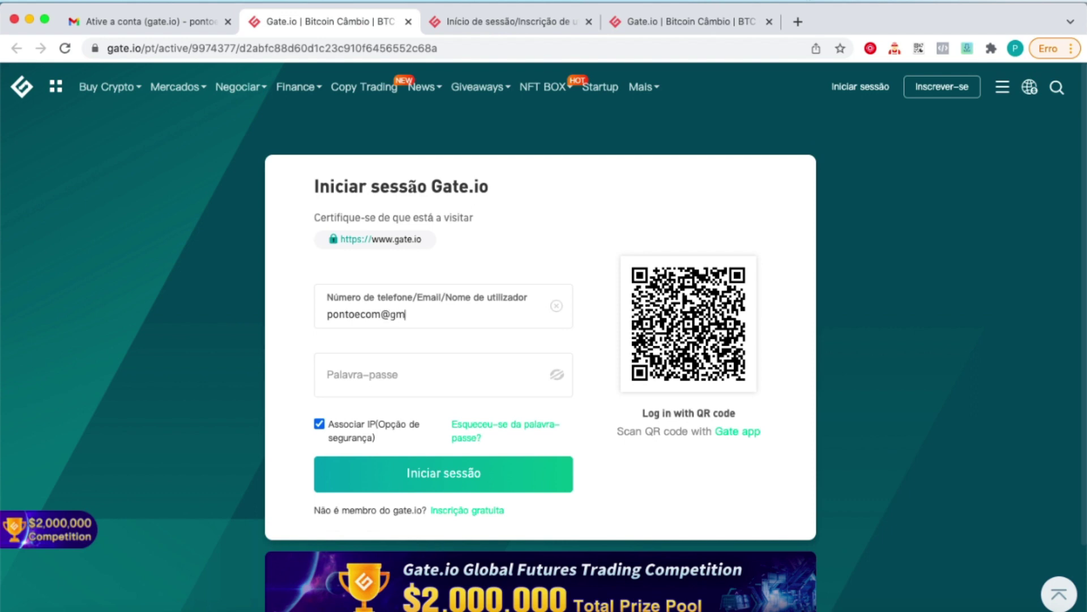
key("Tab")
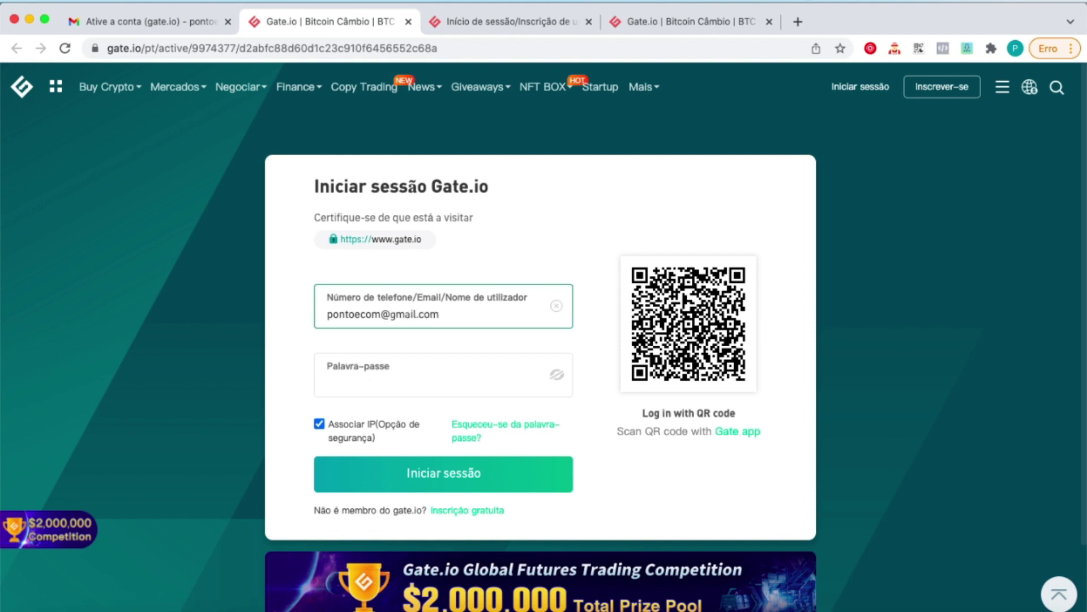
type("•")
key("BackSpace")
left_click(454, 474)
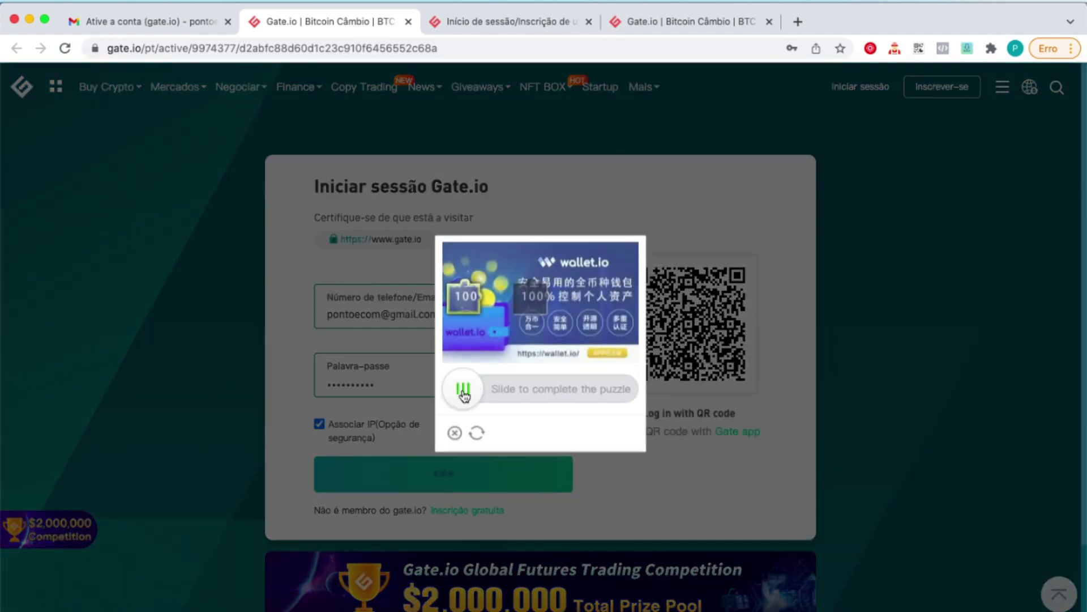
- Pass the slider puzzle and antiphishing confirmation, and decline Chrome's save-password offer
left_click_drag(463, 392, 531, 389)
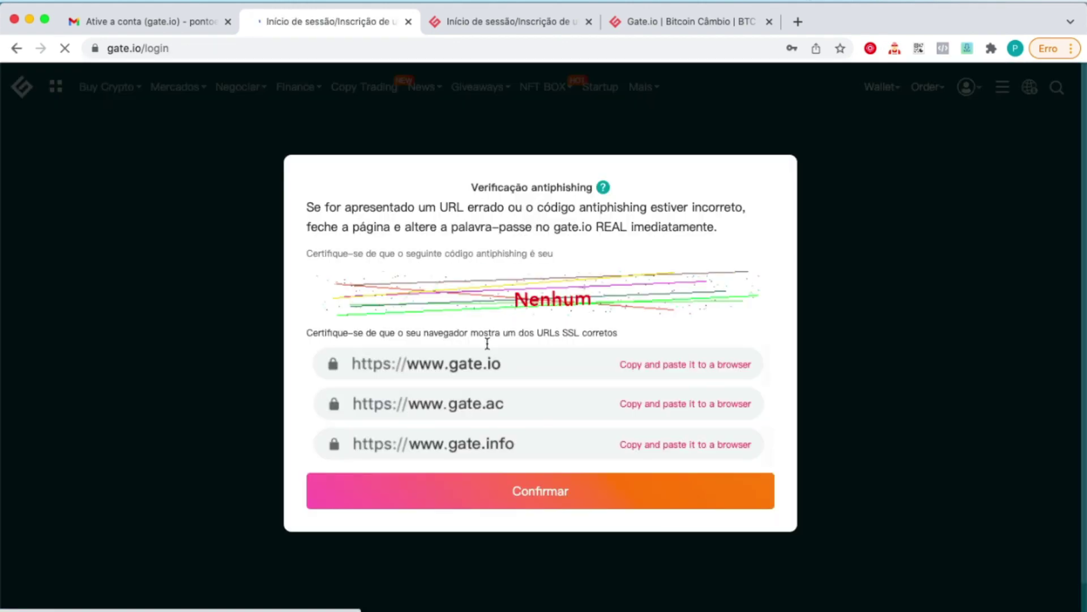
left_click(517, 493)
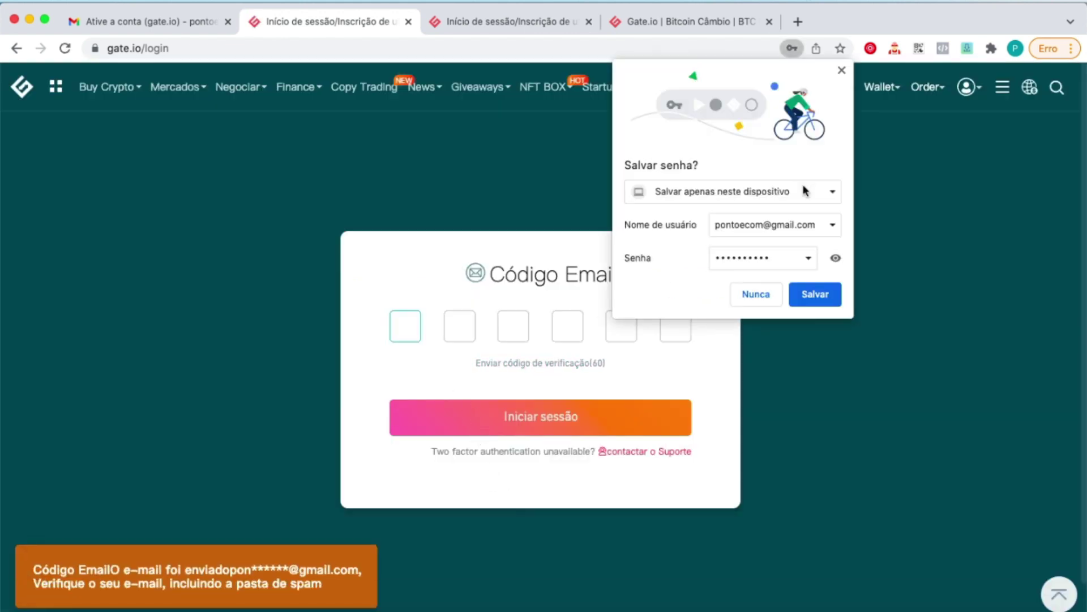
left_click(842, 70)
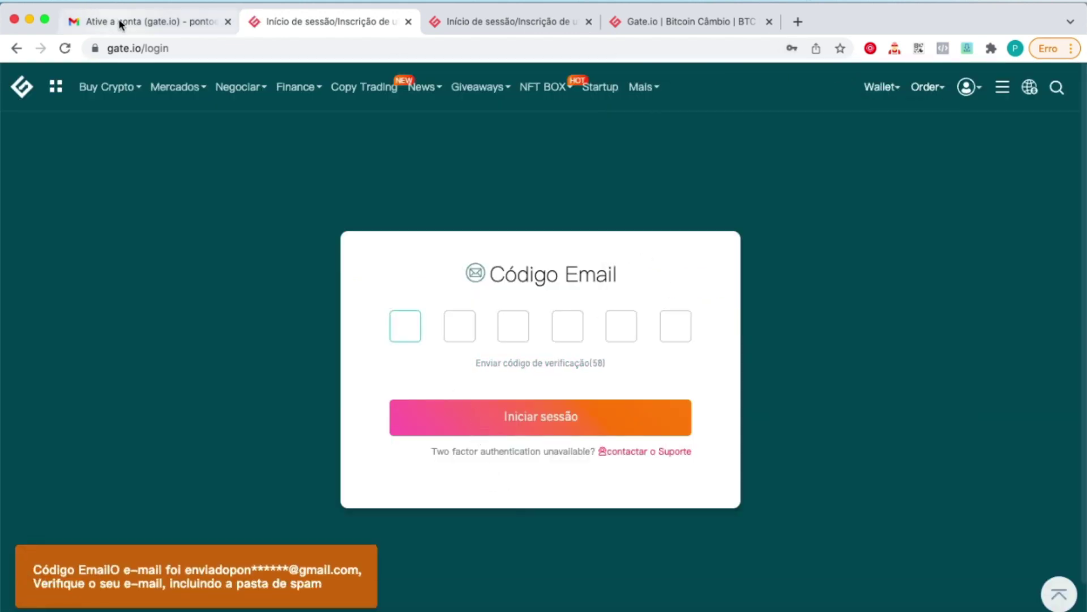
left_click(126, 20)
- Copy the code from the new 'Login verification code' email and paste it into Gate.io
left_click(153, 181)
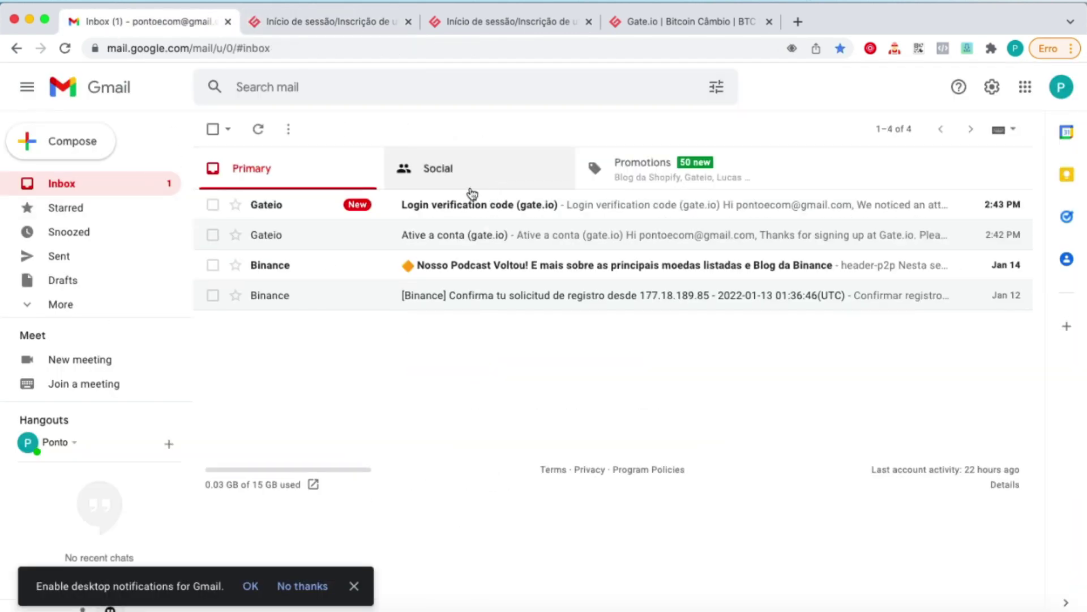
left_click(64, 50)
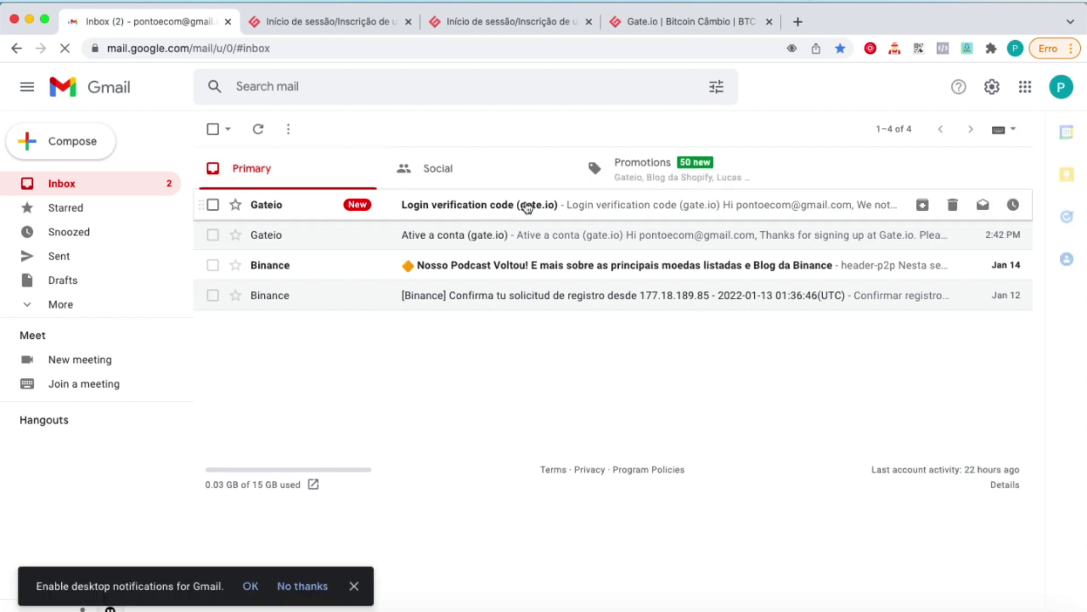
left_click(527, 208)
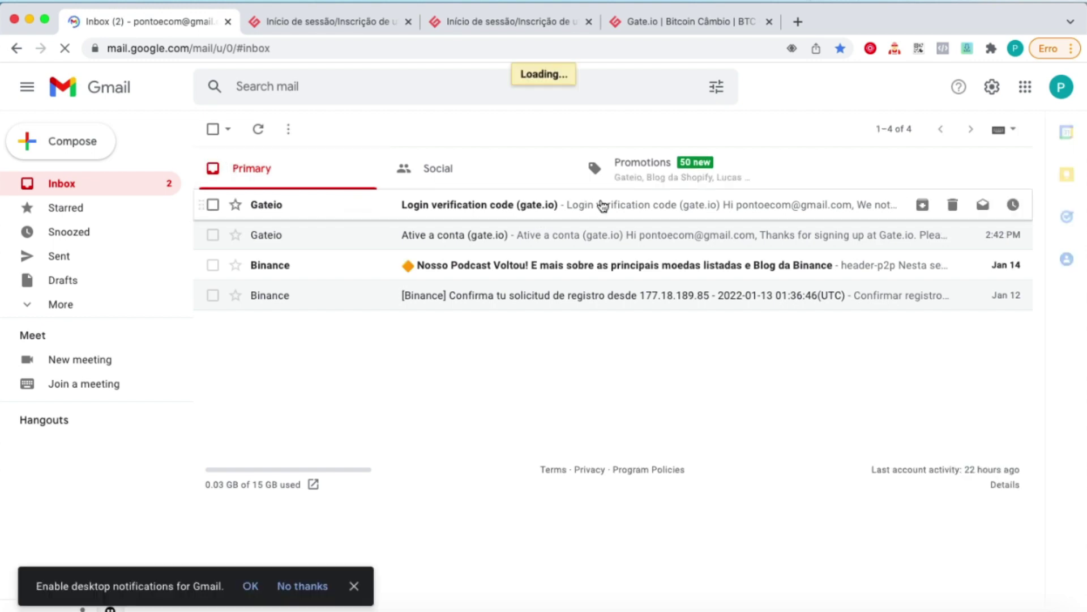
left_click(514, 206)
scroll(563, 340, "down", 3)
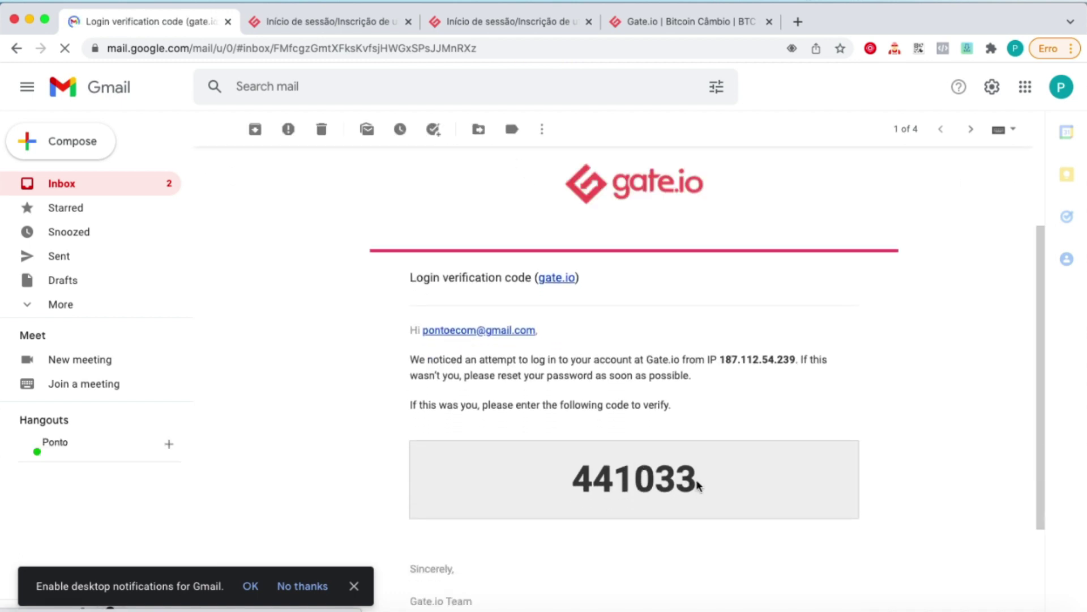
left_click_drag(705, 482, 538, 480)
key("super+c")
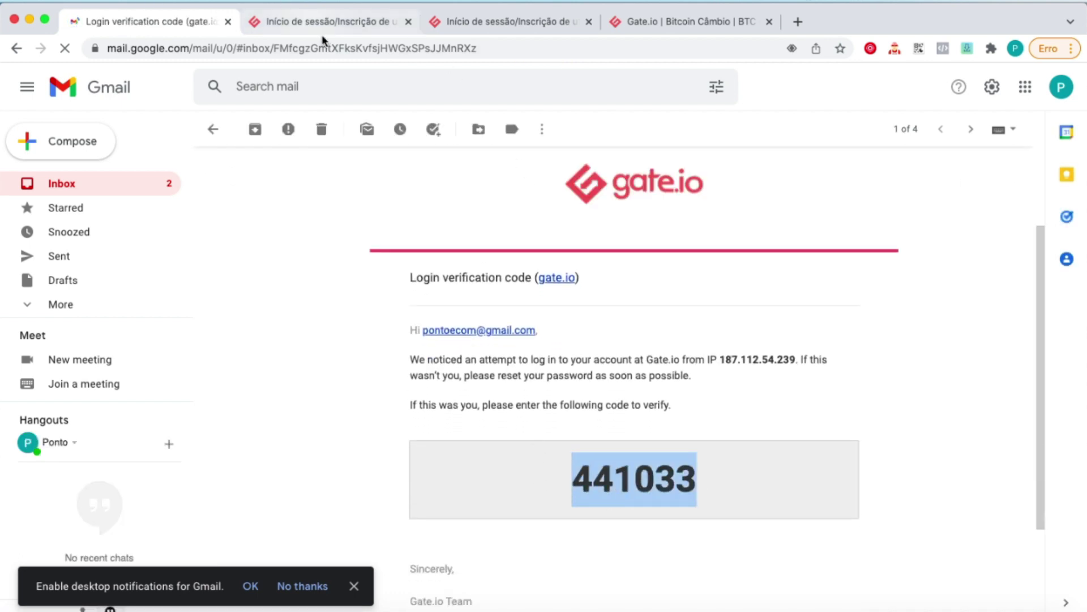
left_click(312, 22)
key("super+v")
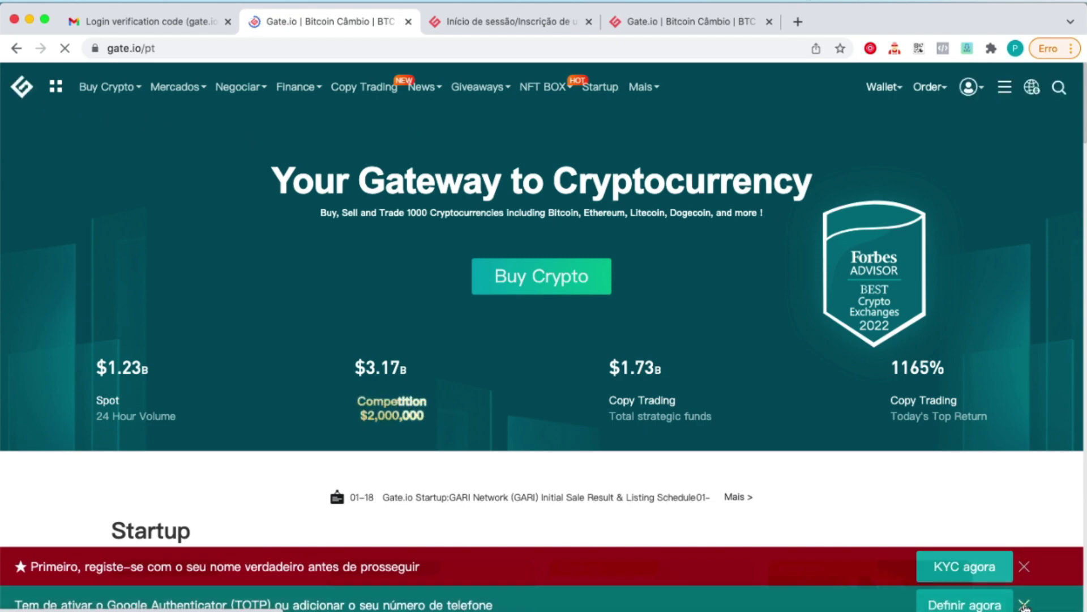
- Close the real-name reminder banner and open KYC (verificação de ID) from the account menu
left_click(1023, 565)
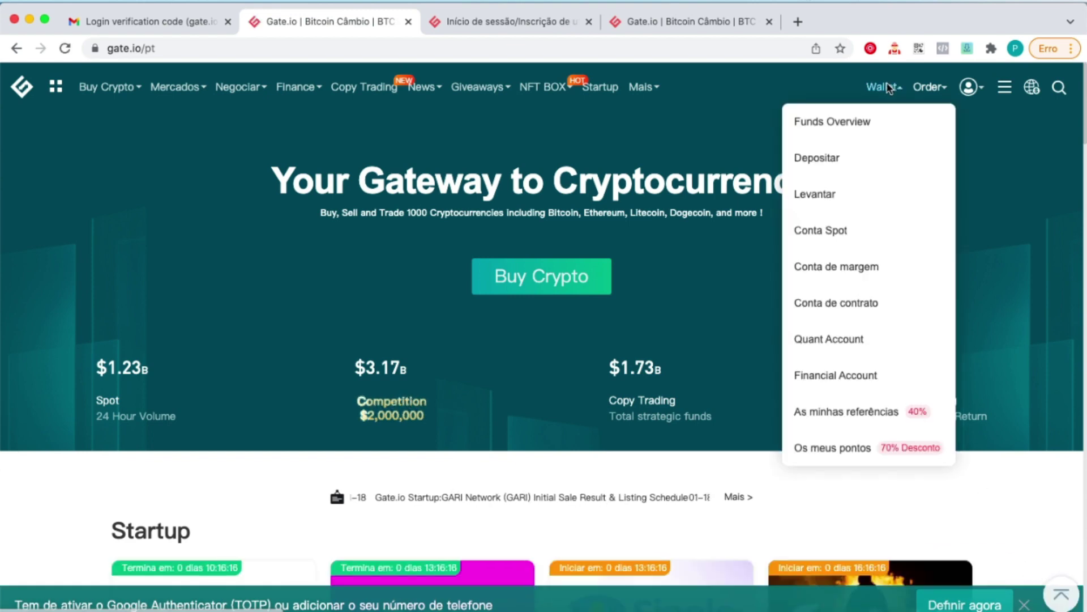
mouse_move(968, 88)
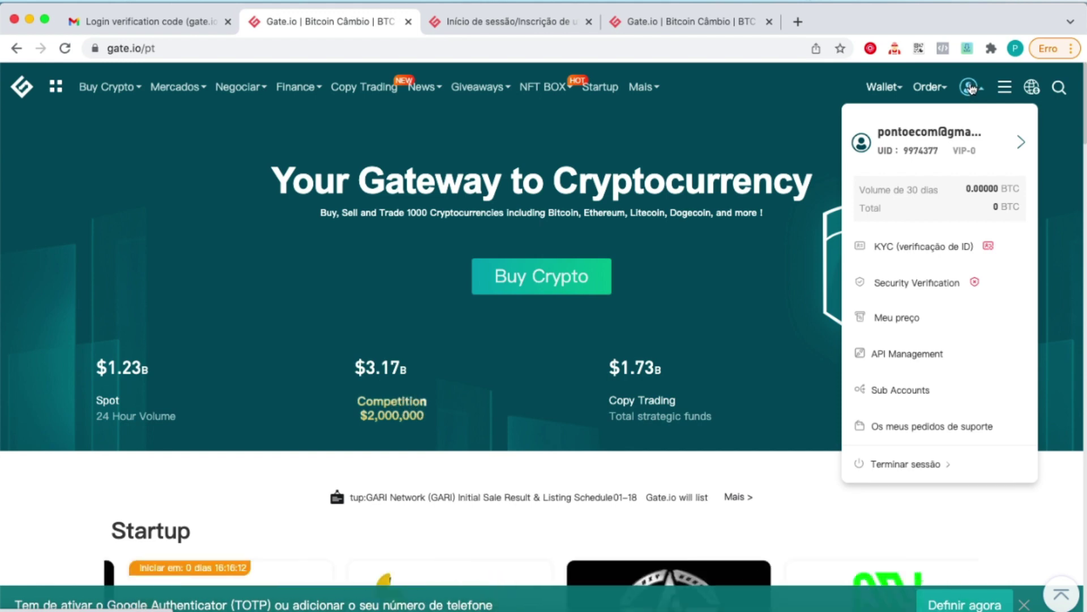
mouse_move(939, 198)
mouse_move(936, 243)
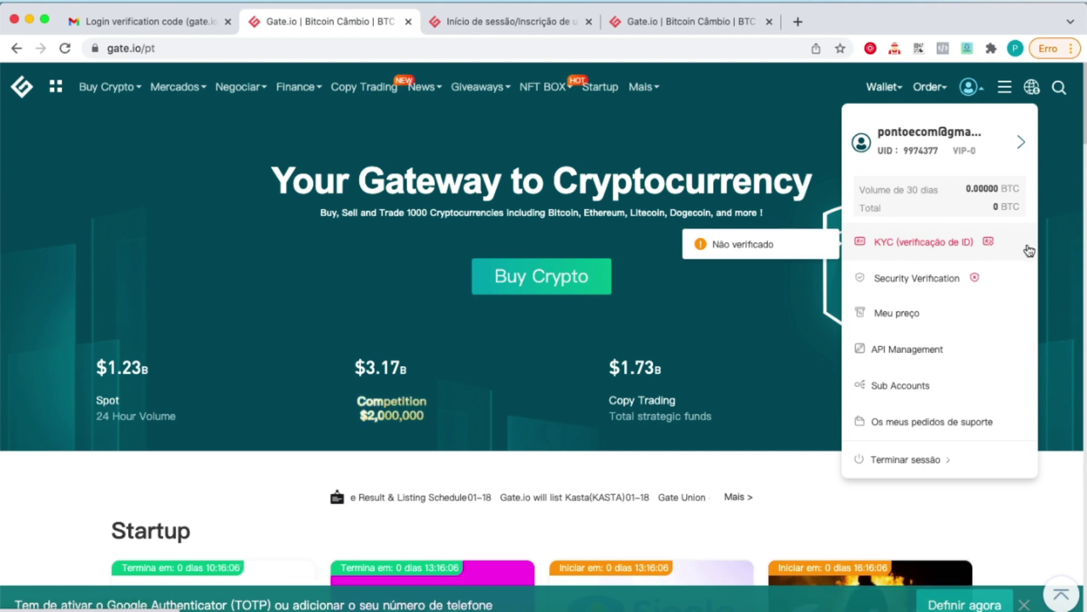
left_click(937, 244)
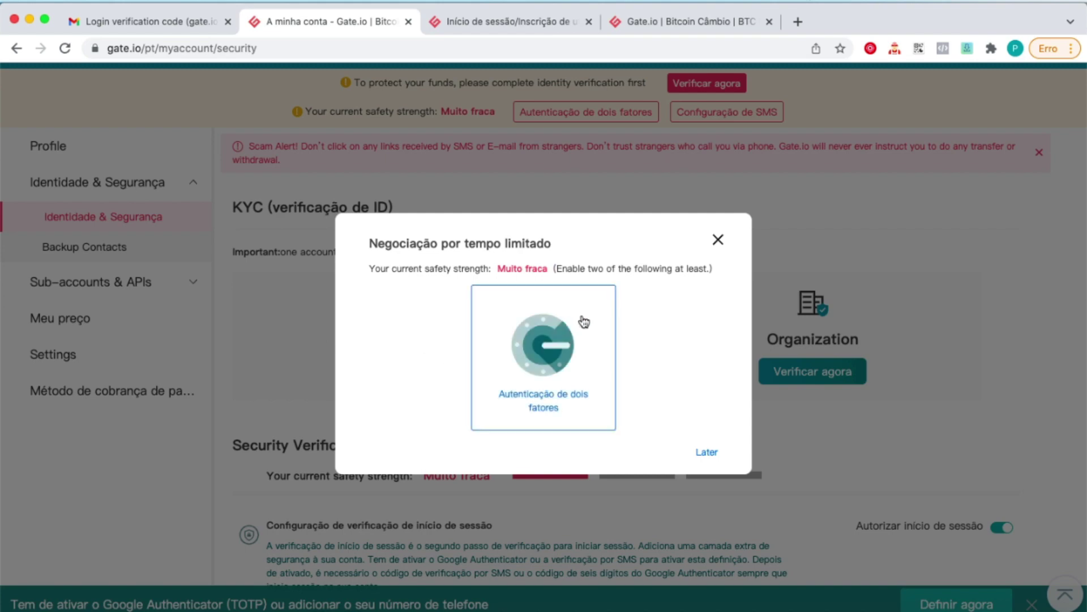
- Start two-factor setup and open the Google Authenticator steps with QR code and setup key
left_click(513, 362)
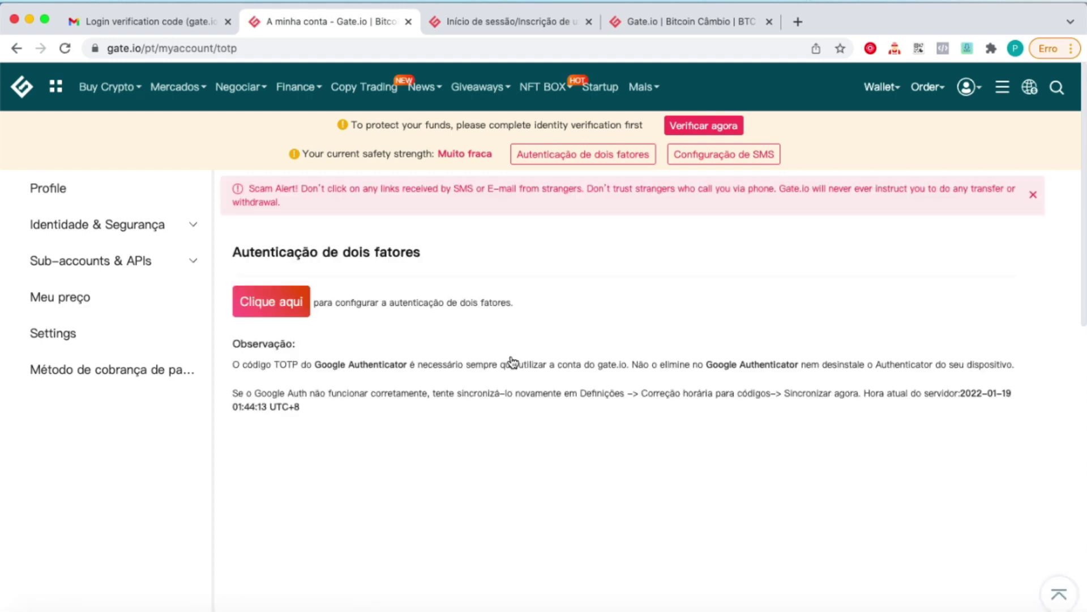
scroll(432, 236, "down", 3)
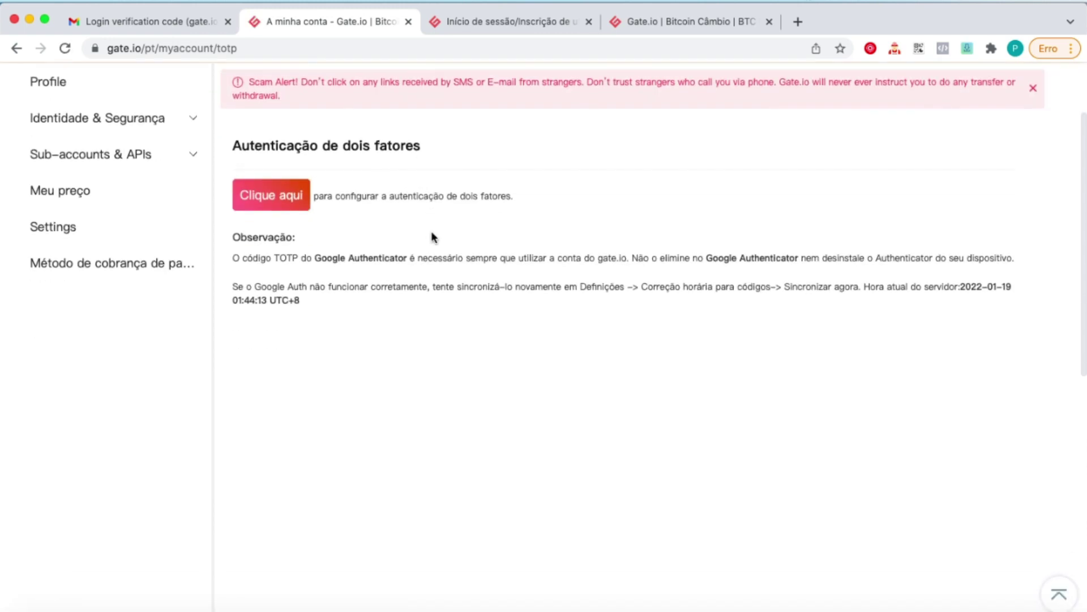
left_click(275, 195)
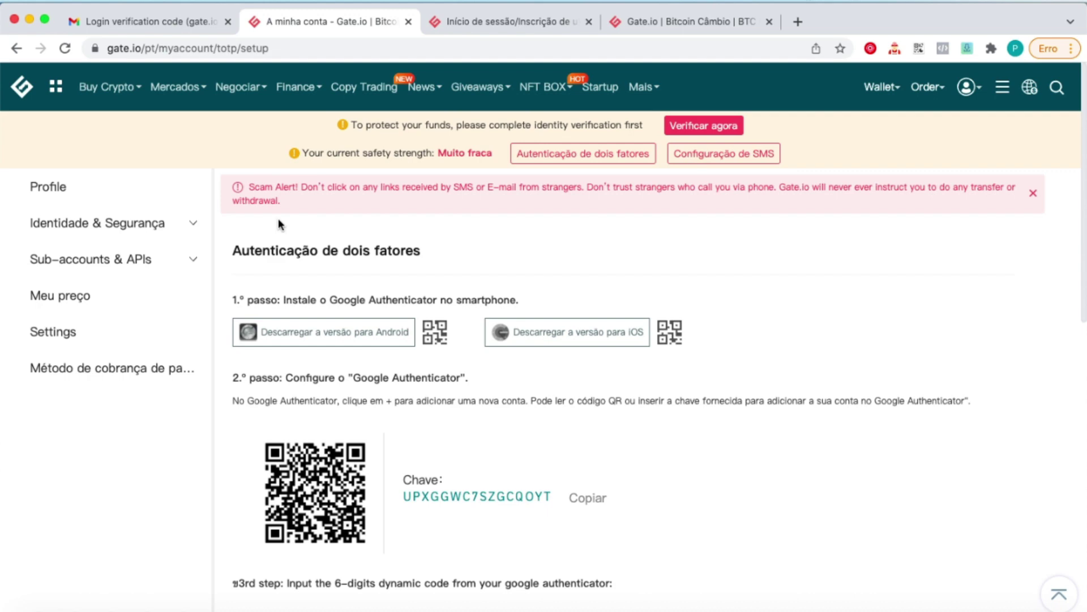
scroll(500, 374, "down", 5)
- Enter the 6-digit authenticator code and fund password, and request an email verification code
left_click(512, 354)
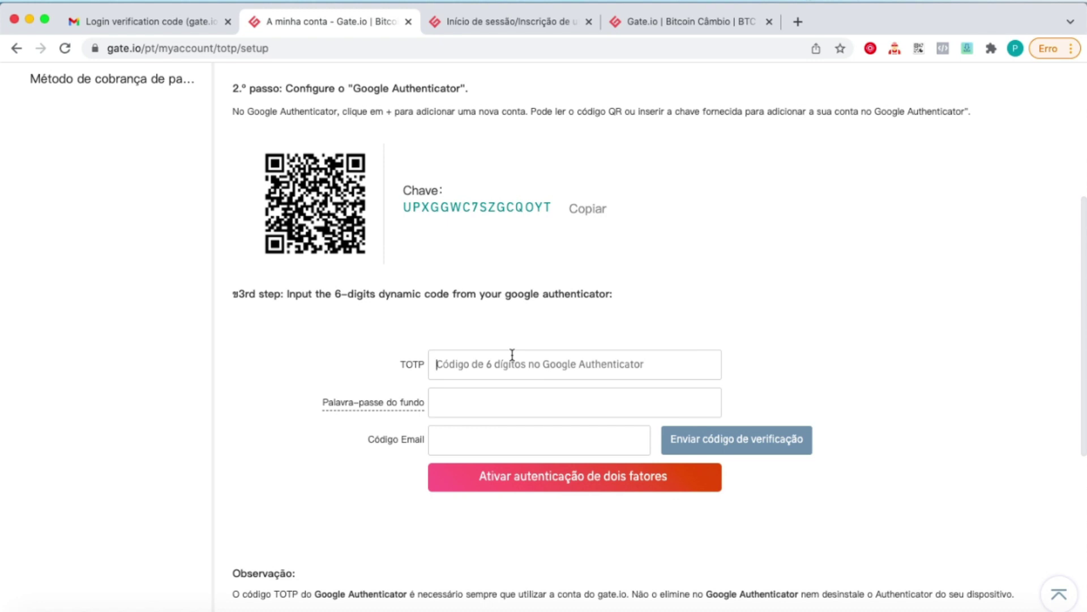
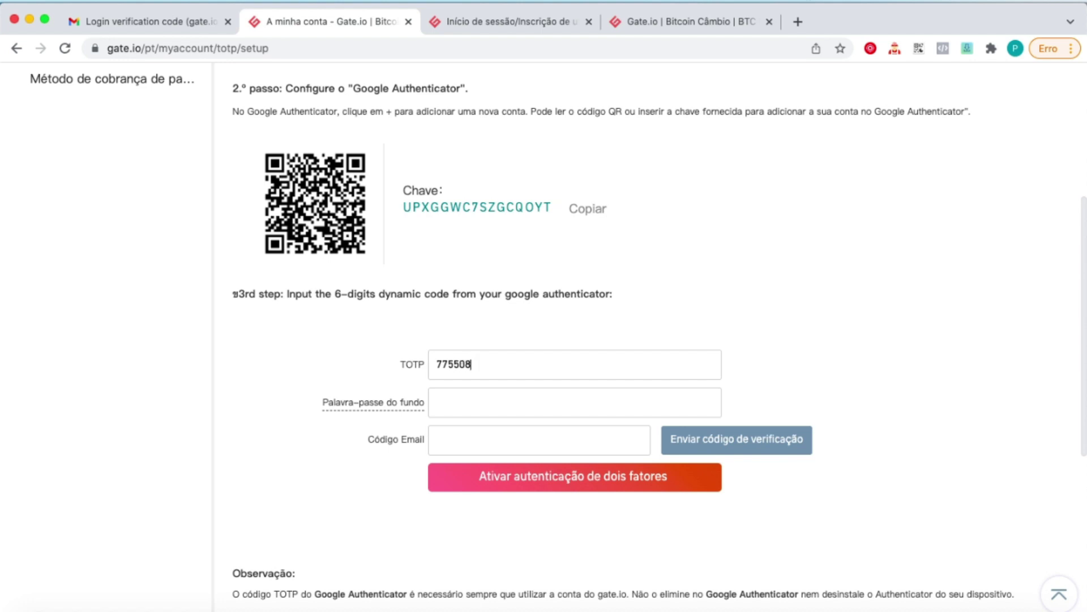
left_click(575, 403)
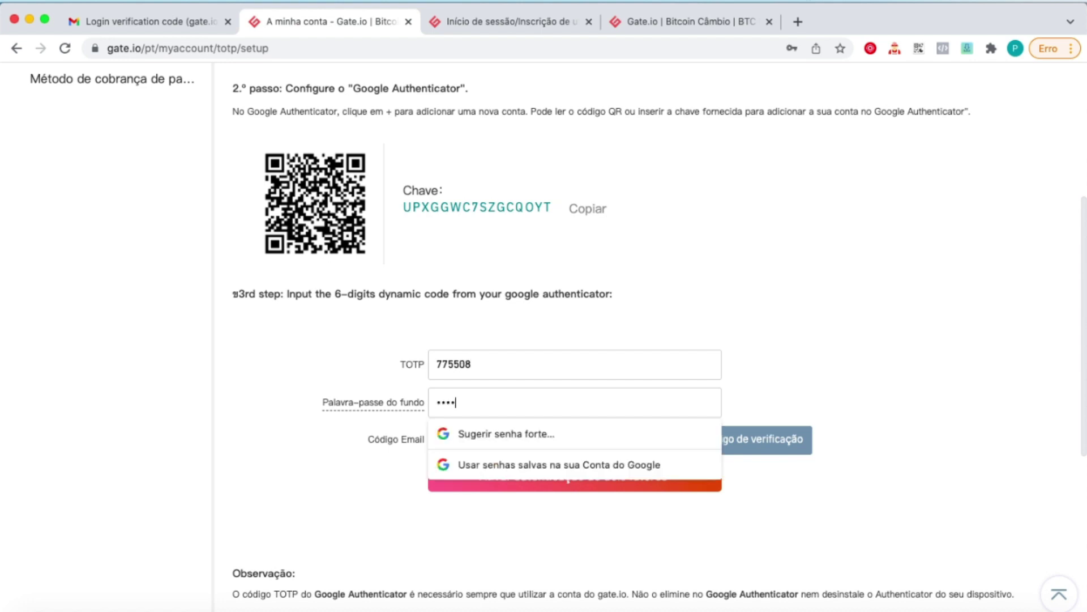
left_click(797, 453)
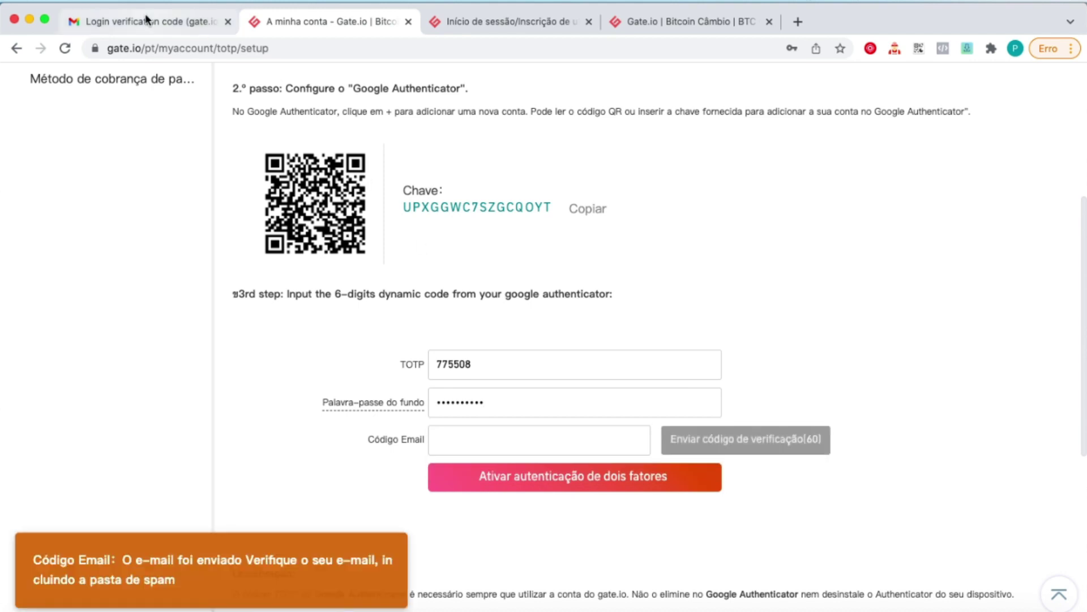
left_click(146, 20)
- In Gmail, open Gate.io's 'Security modify email verification' email from Primary and select its 6-digit code
left_click(107, 189)
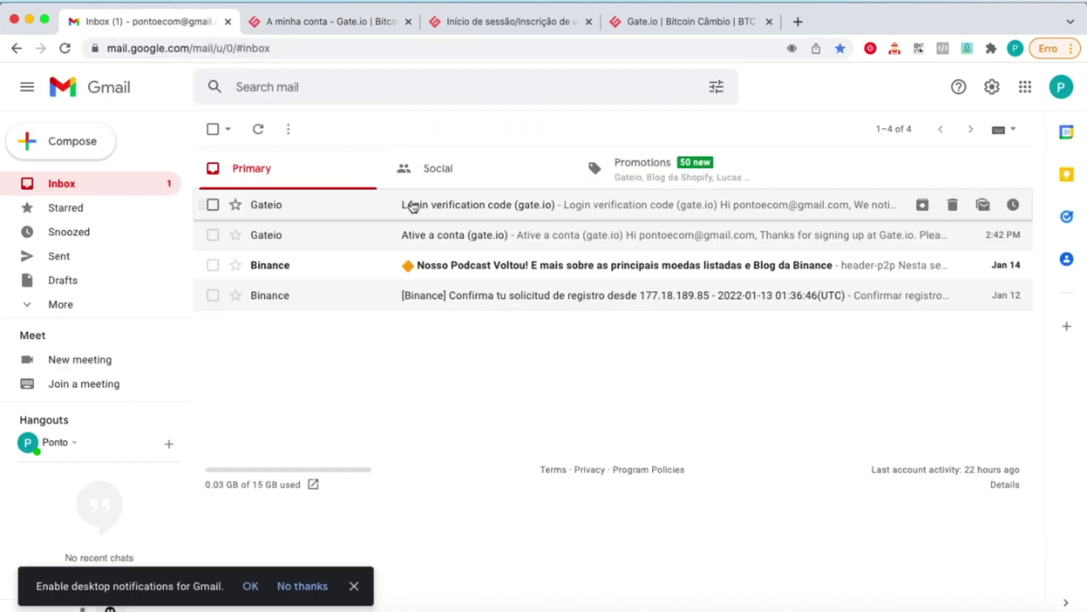
left_click(493, 186)
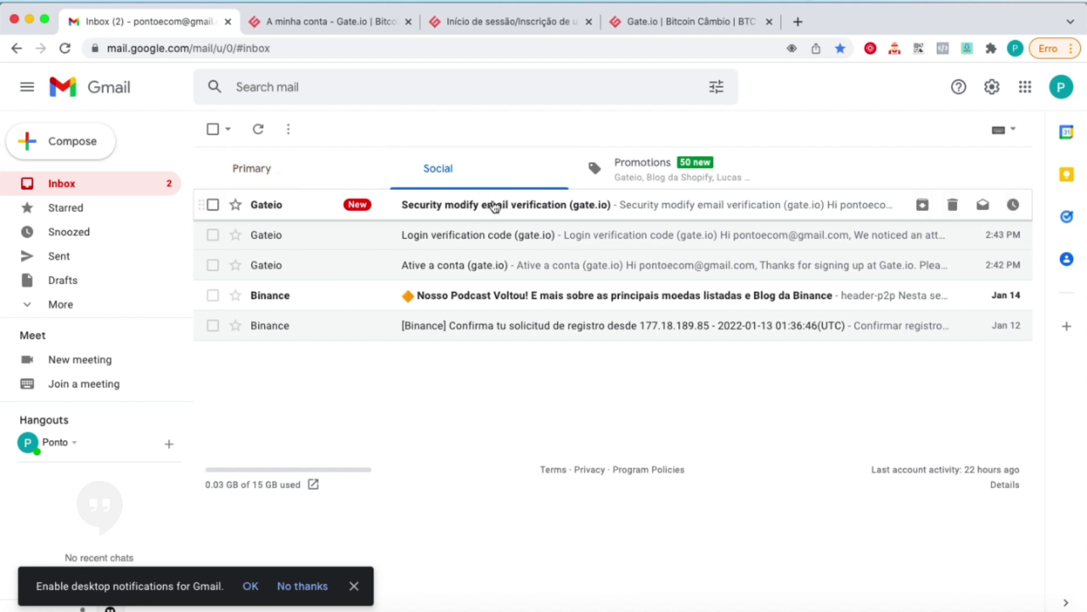
left_click(331, 204)
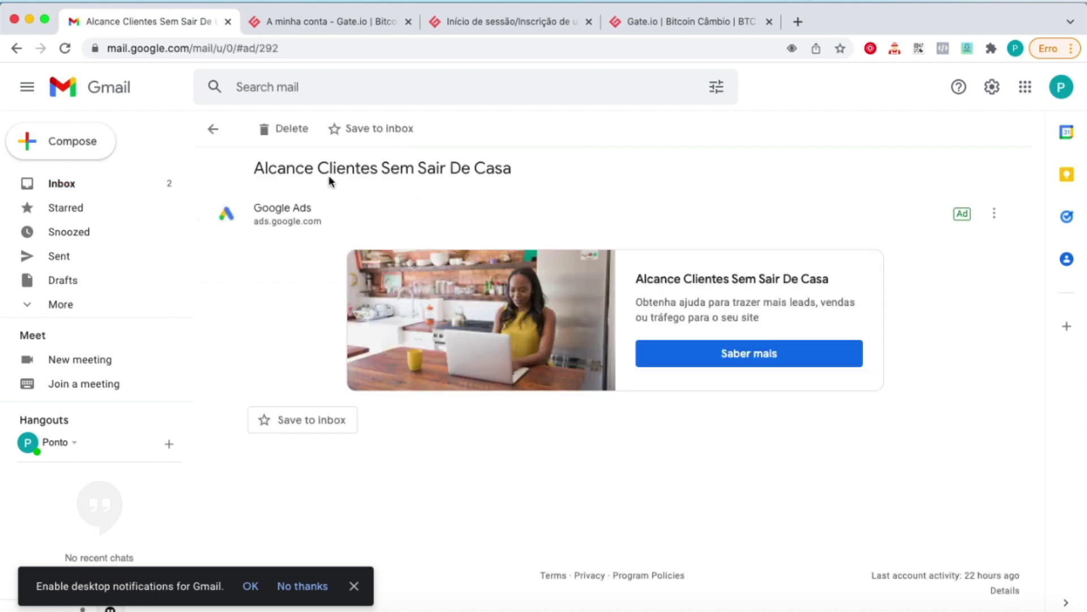
left_click(213, 129)
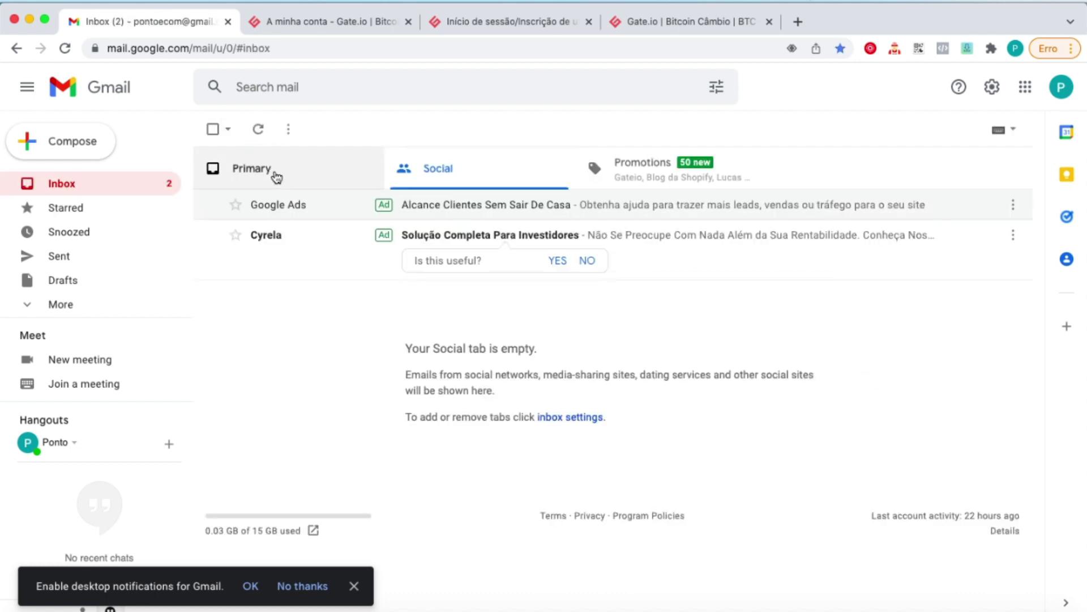
left_click(277, 178)
left_click(486, 207)
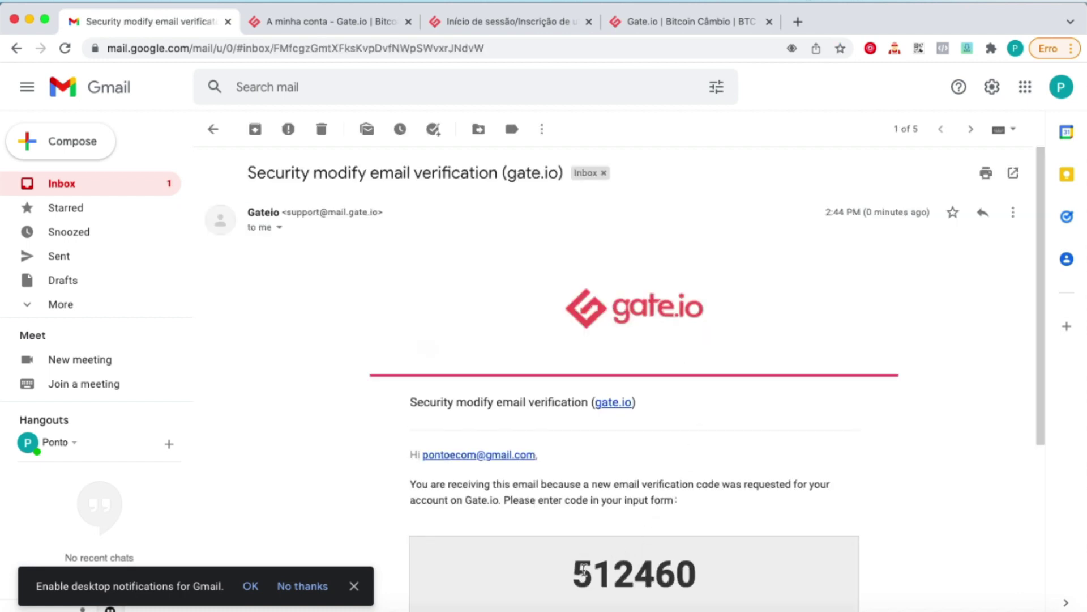
left_click_drag(584, 569, 689, 589)
key("super+c")
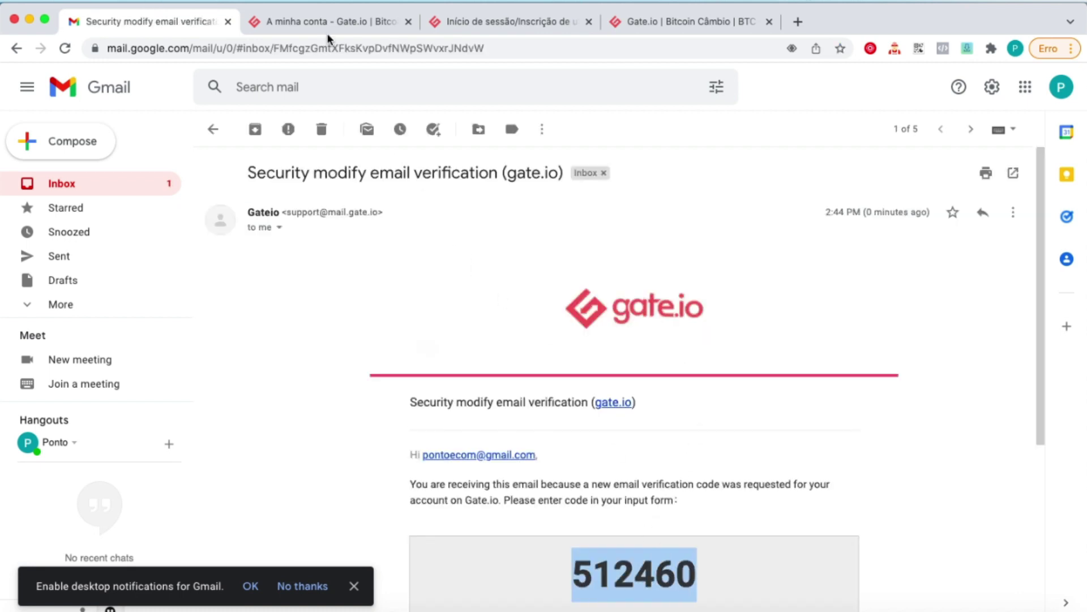
left_click(330, 23)
- Paste the emailed code, replace the authenticator code, and submit the two-factor activation
scroll(569, 339, "down", 2)
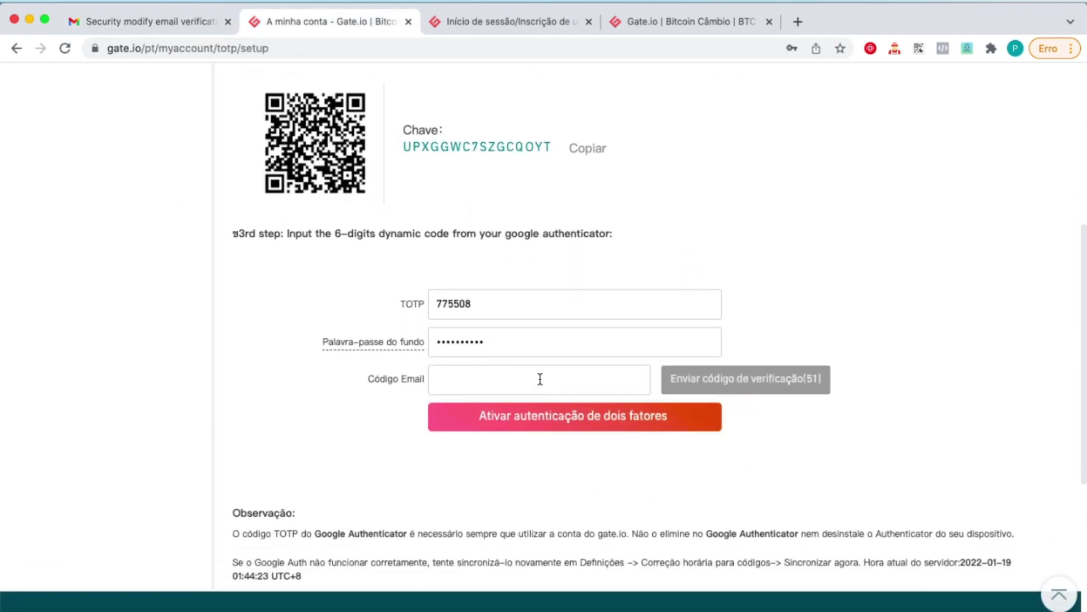
key("super+v")
left_click_drag(532, 289, 383, 295)
type("9")
left_click(509, 427)
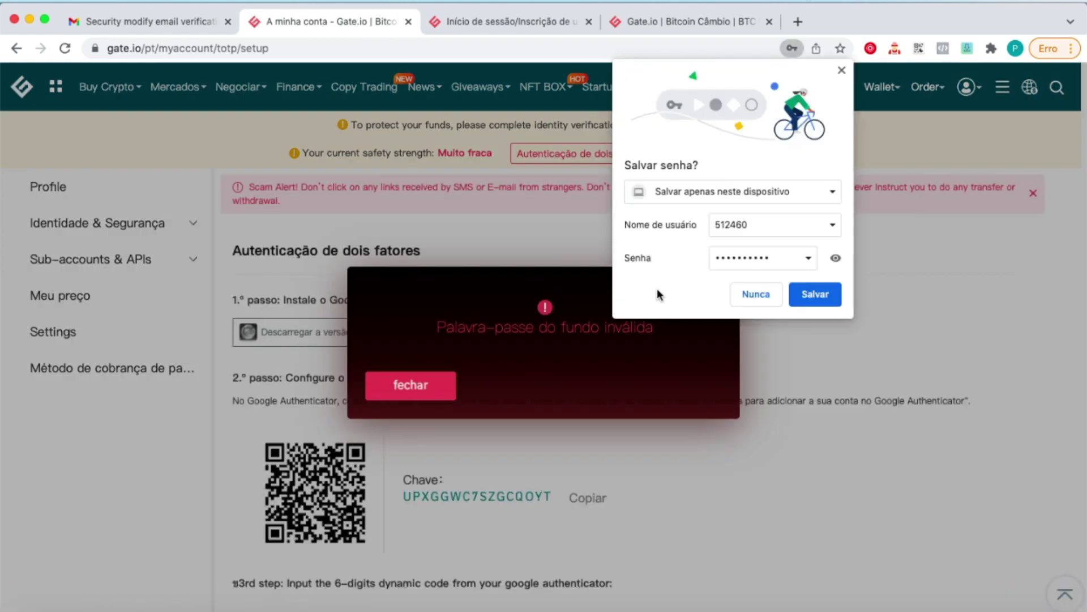
- Dismiss the save-password offer and invalid fund password message, then request a new email code
left_click(778, 300)
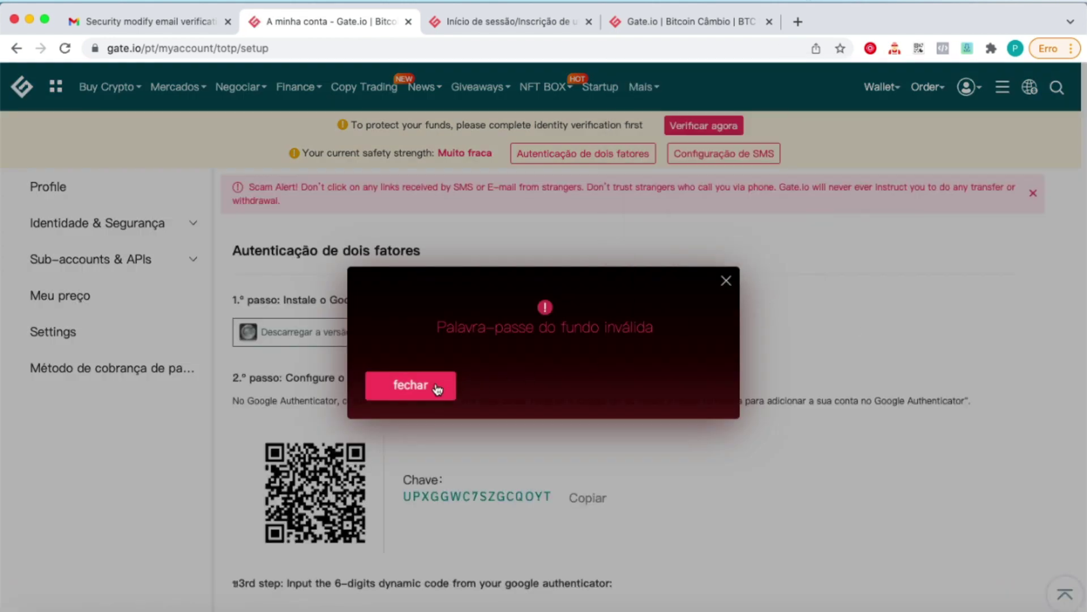
left_click(437, 385)
scroll(555, 471, "down", 5)
scroll(555, 470, "down", 1)
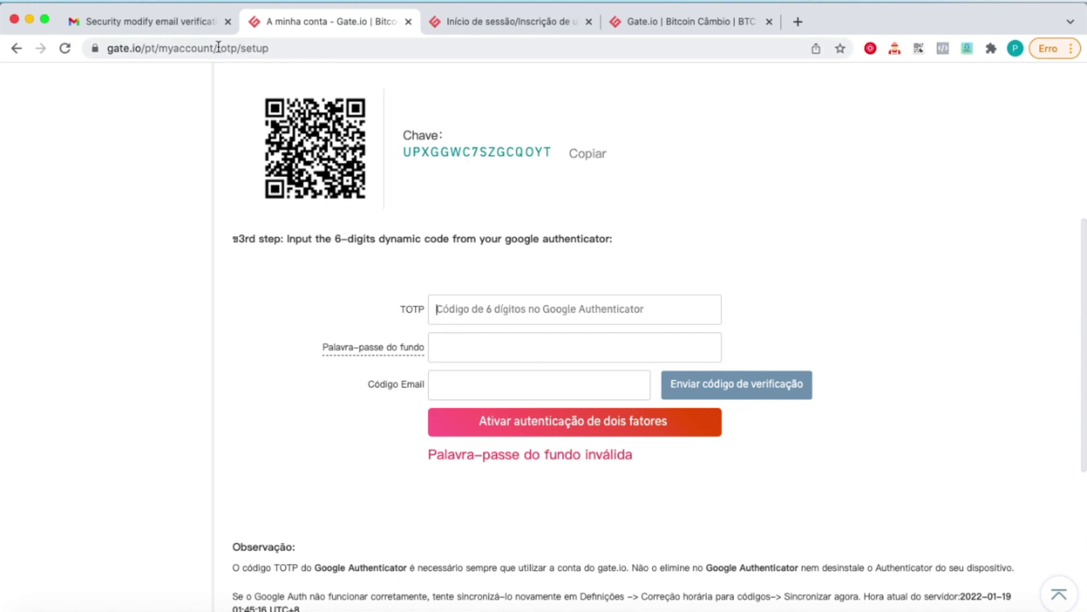
left_click(735, 389)
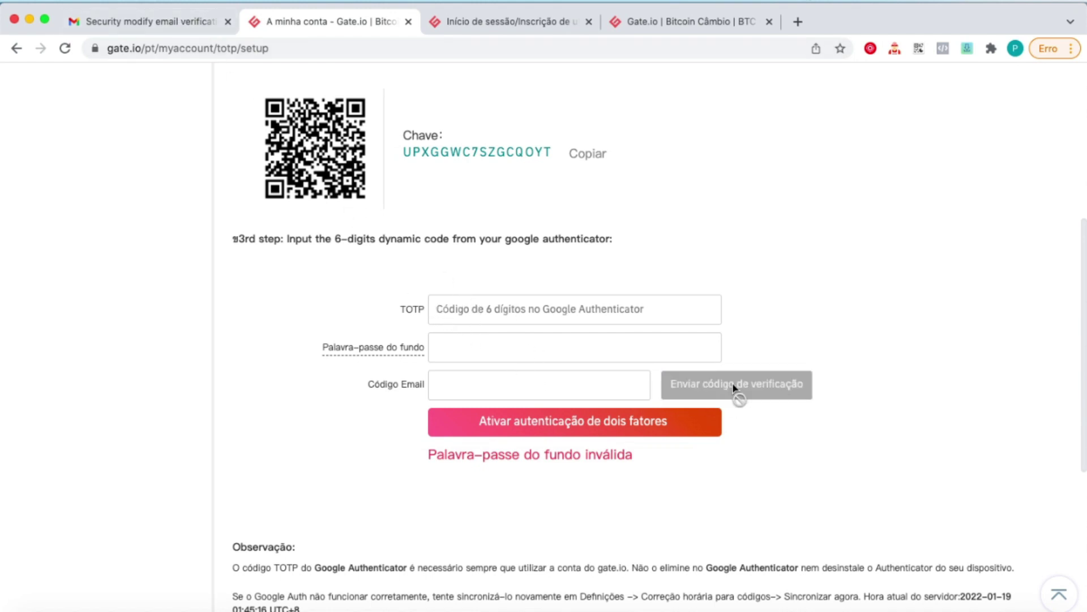
- Re-enter the fund password and a fresh authenticator code
left_click(498, 341)
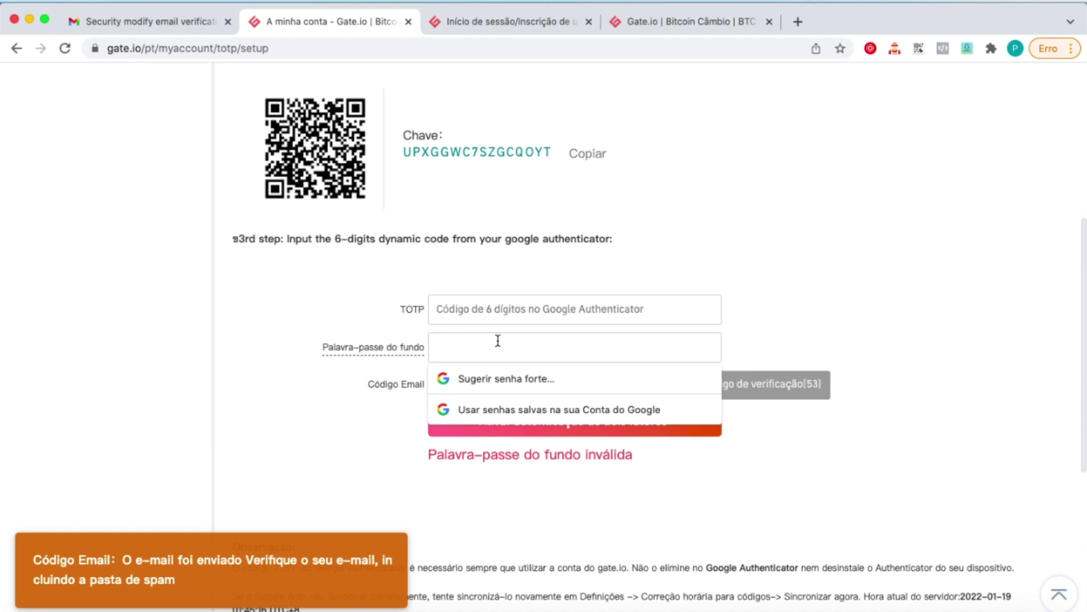
type("•••")
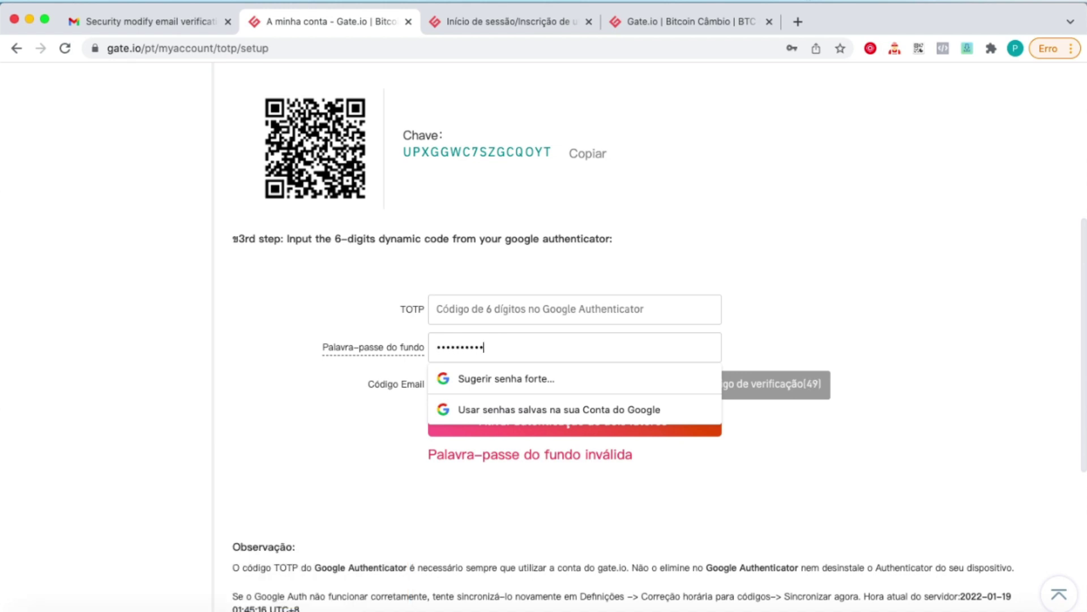
left_click(535, 314)
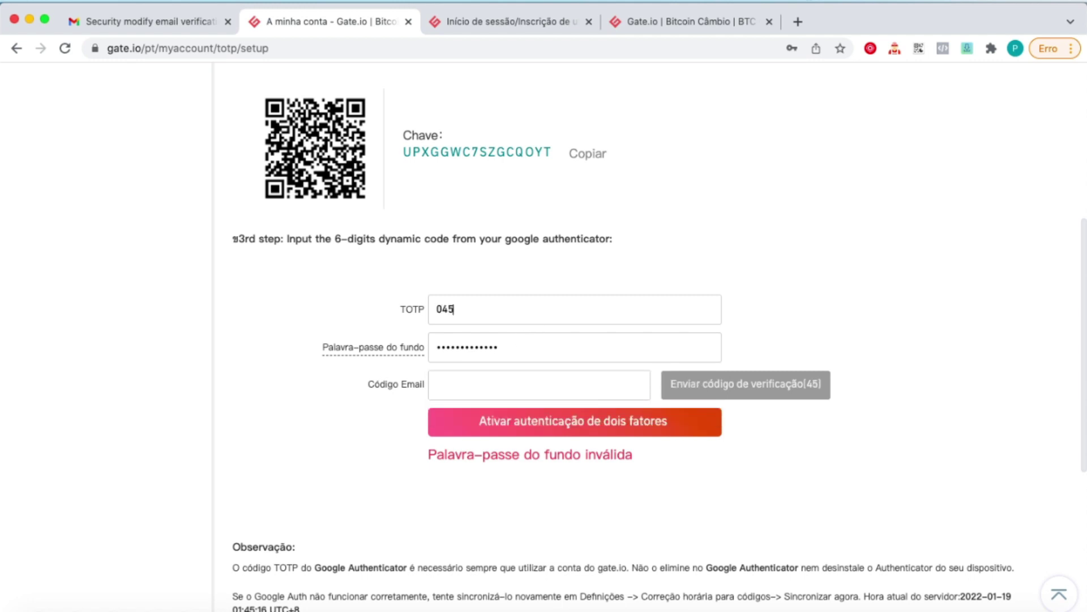
- In Gmail, open the latest Gate.io verification email and copy the new code
left_click(168, 22)
left_click(126, 179)
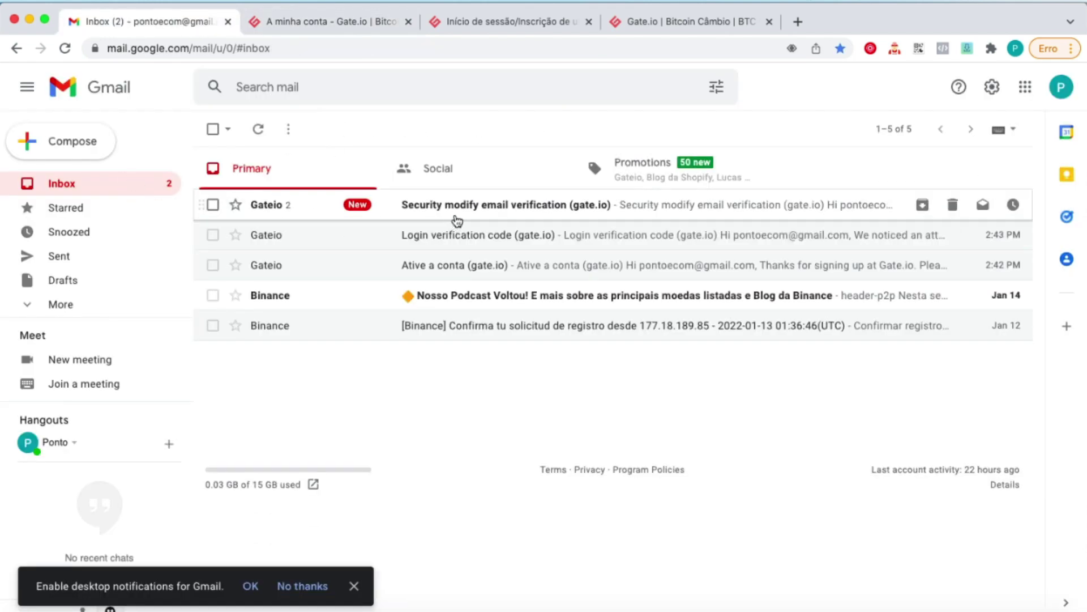
left_click(456, 211)
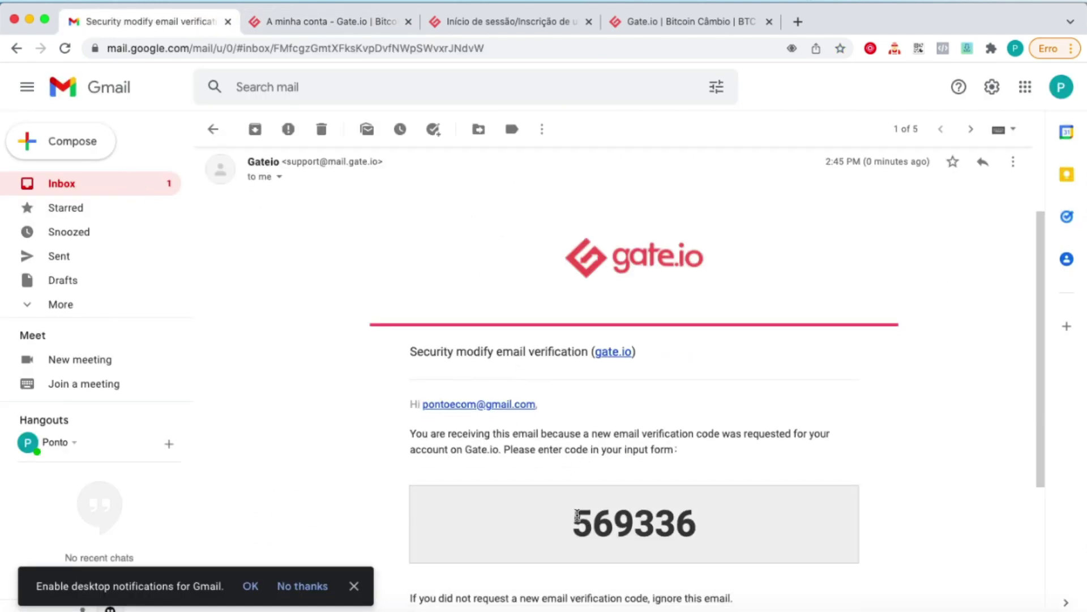
left_click_drag(577, 516, 692, 518)
key("super+c")
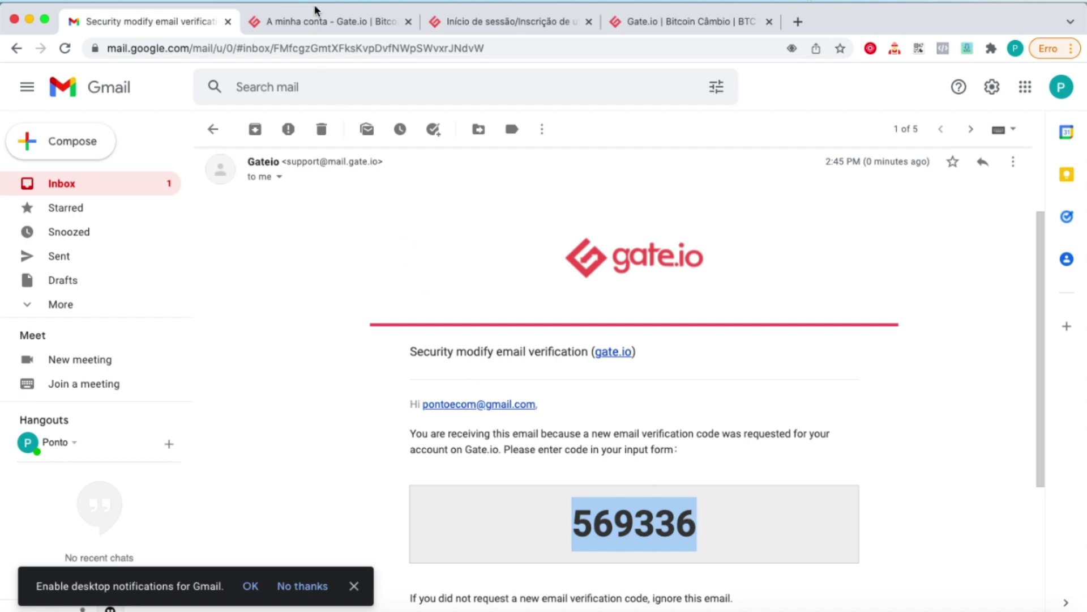
- Paste the new email code into the Gate.io form and submit activation again
left_click(329, 21)
left_click(512, 384)
key("super+v")
left_click(541, 423)
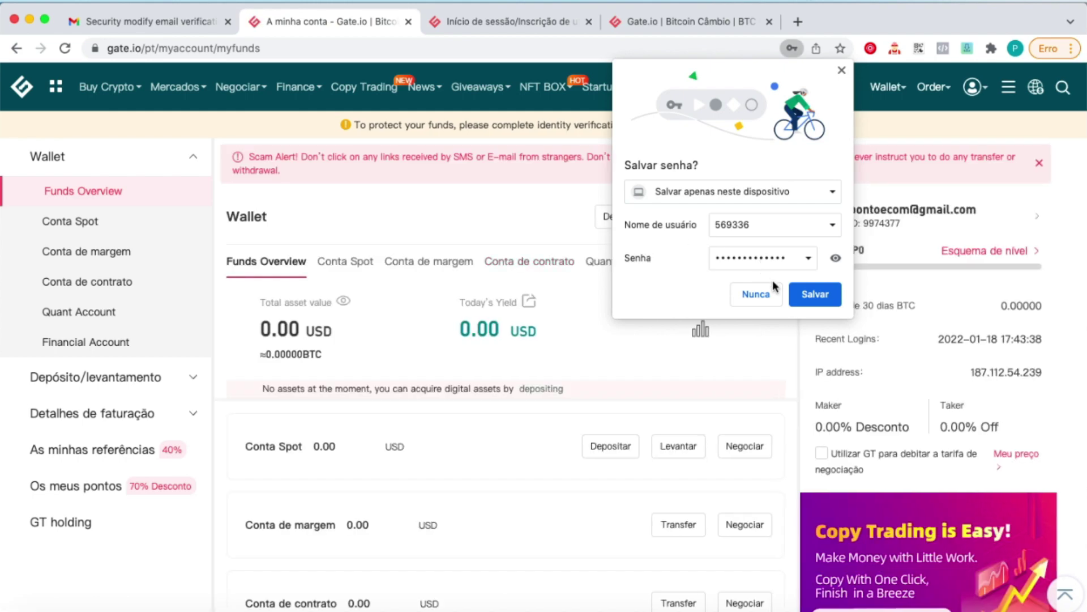
- Choose Nunca on Chrome's 'Salvar senha?' prompt and bring up the Gate.io account menu
left_click(770, 293)
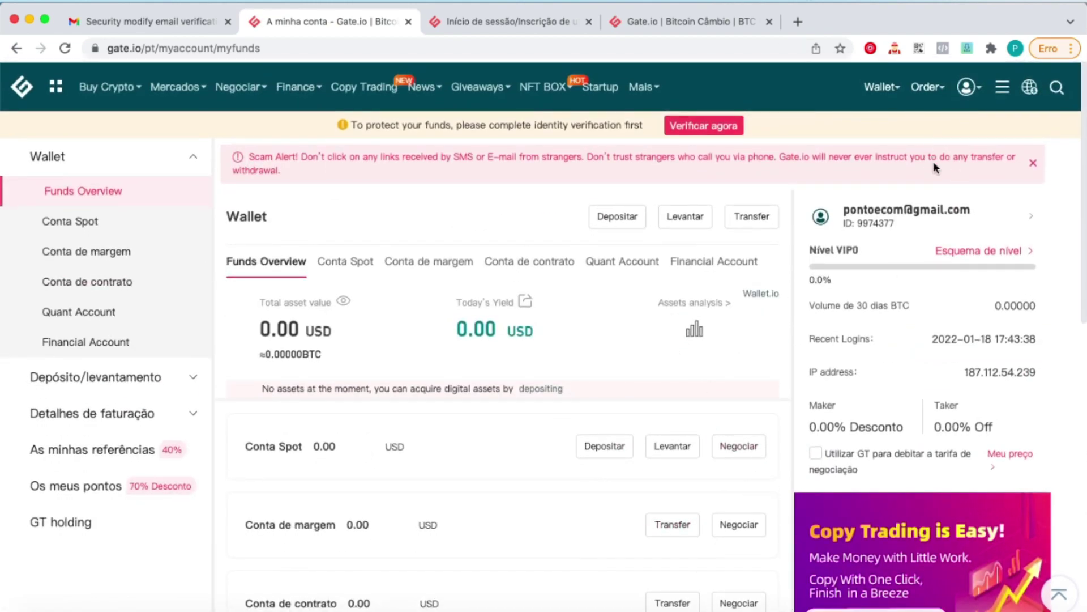
mouse_move(970, 92)
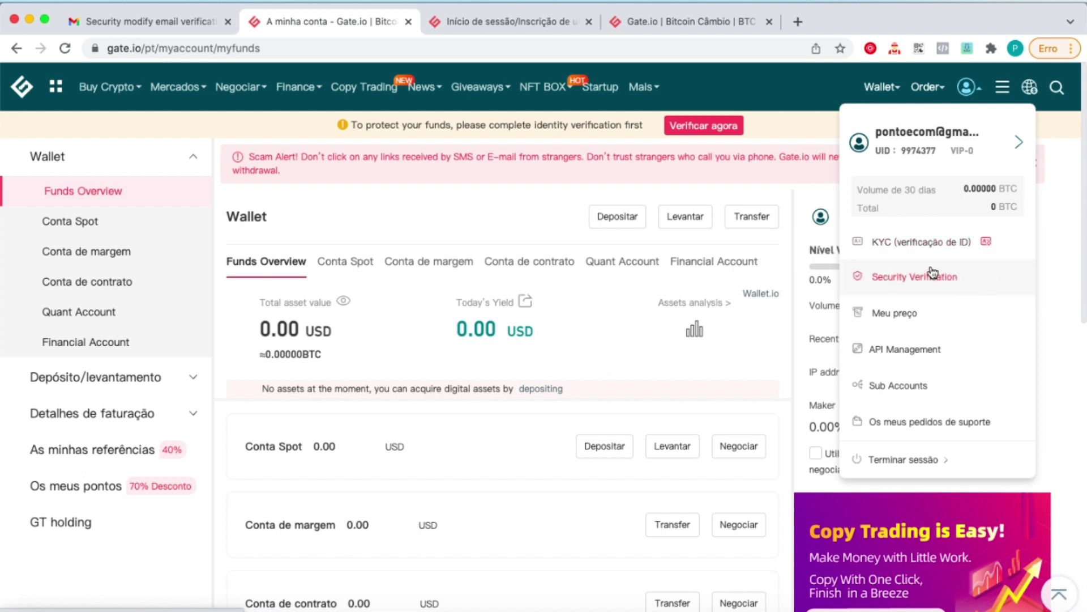
- Go to 'KYC (verificação de ID)' and choose Verificar agora under Individual
left_click(910, 244)
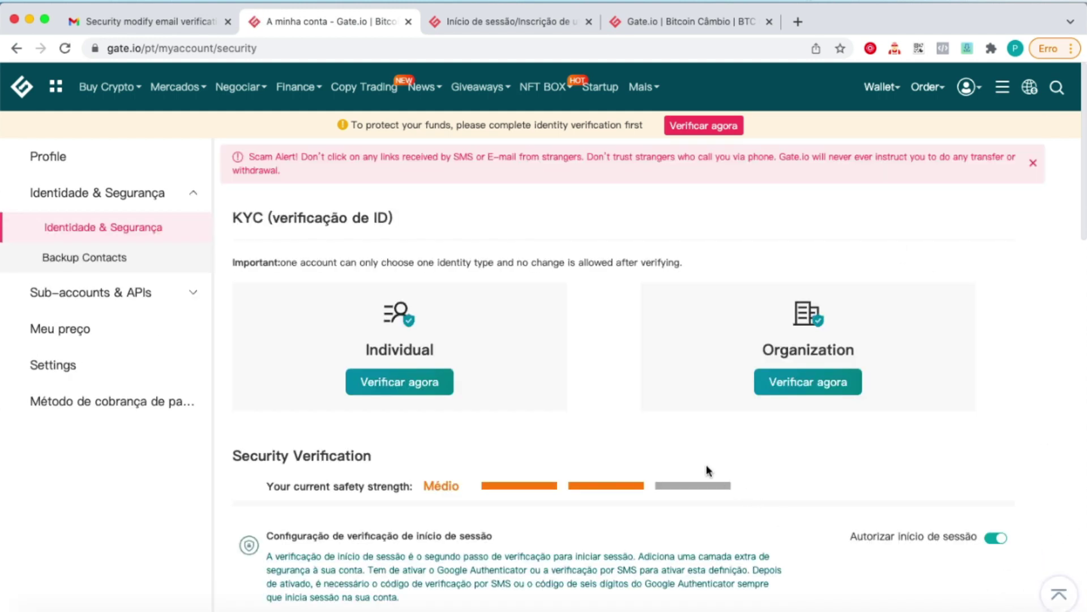
scroll(685, 453, "down", 1)
scroll(403, 243, "down", 3)
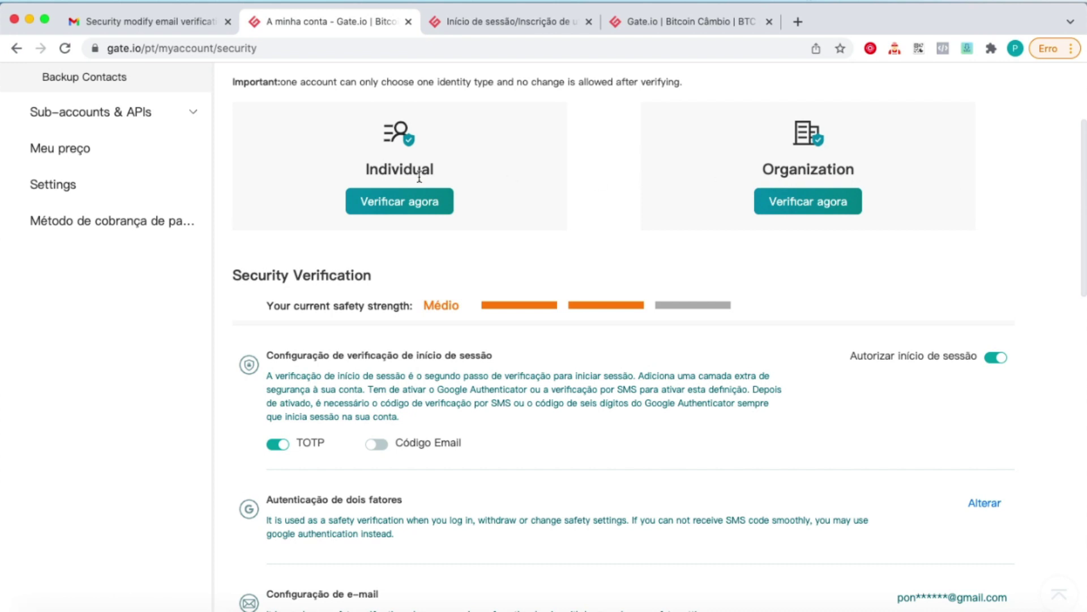
left_click(372, 208)
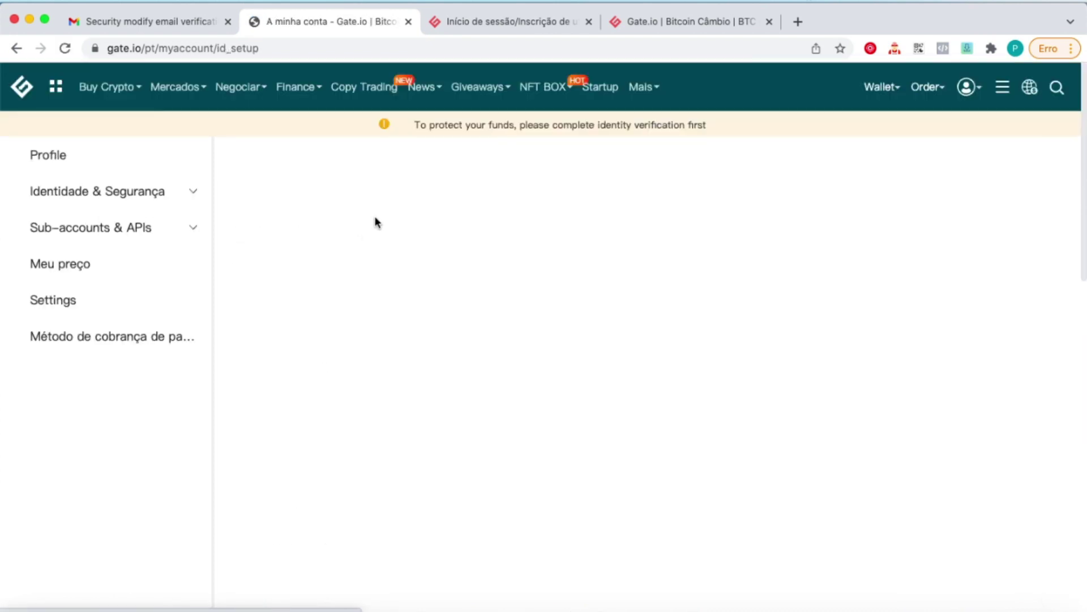
- Set the País field on the KYC form to Brazil
scroll(643, 287, "down", 2)
left_click(451, 256)
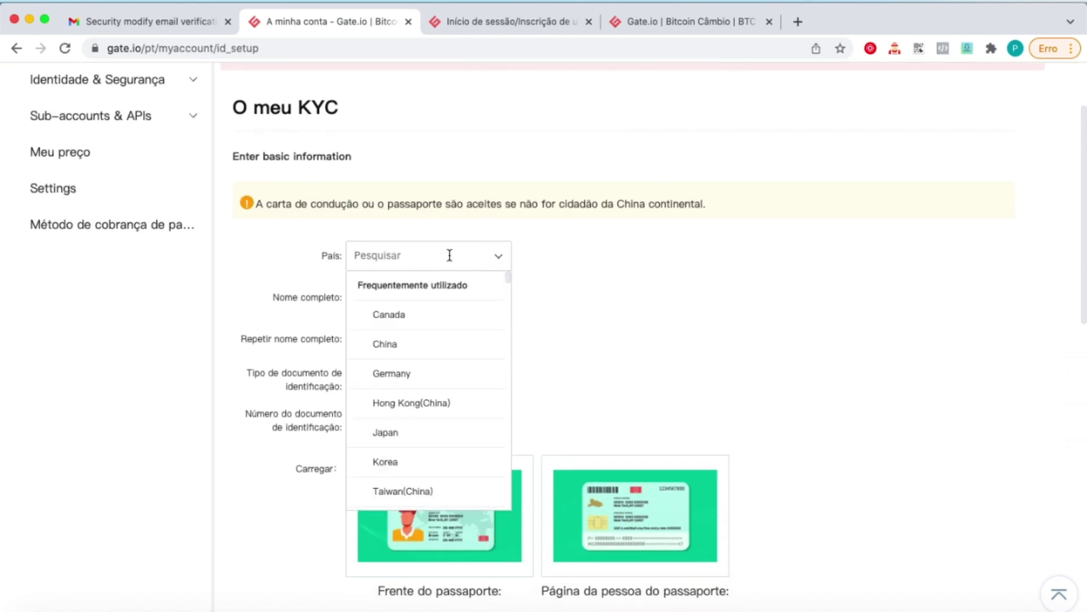
type("Bra")
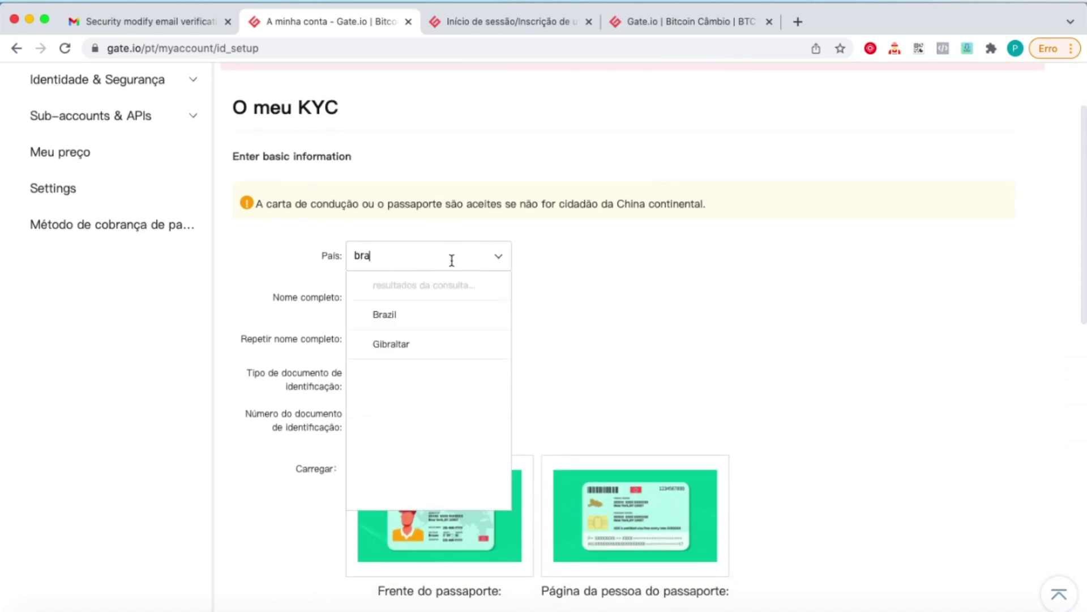
left_click(437, 314)
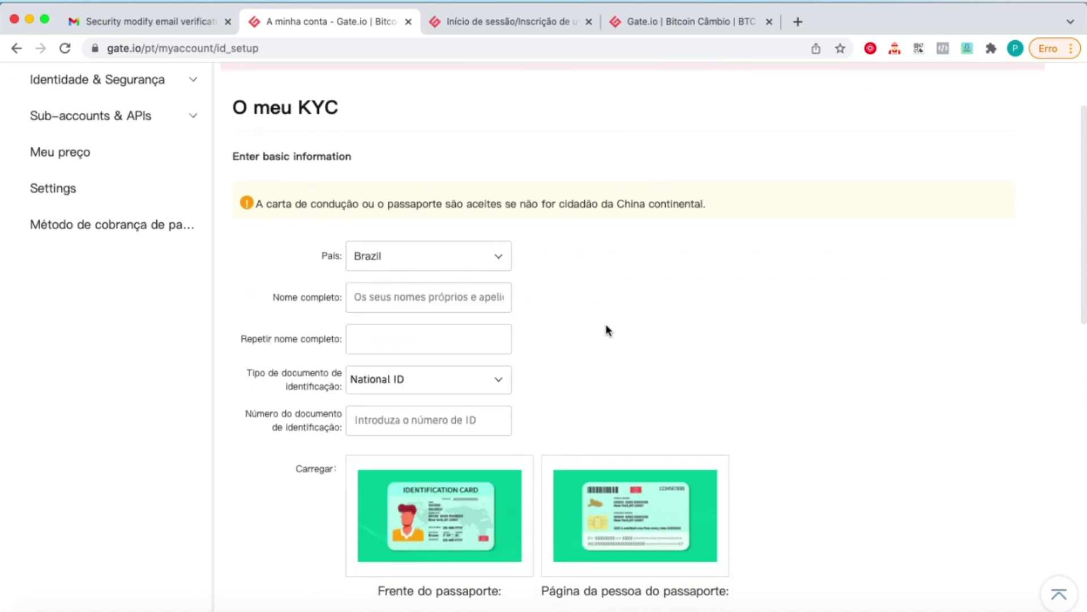
- Review the identity document types and keep National ID as the Tipo de documento
scroll(570, 296, "down", 1)
scroll(586, 234, "down", 1)
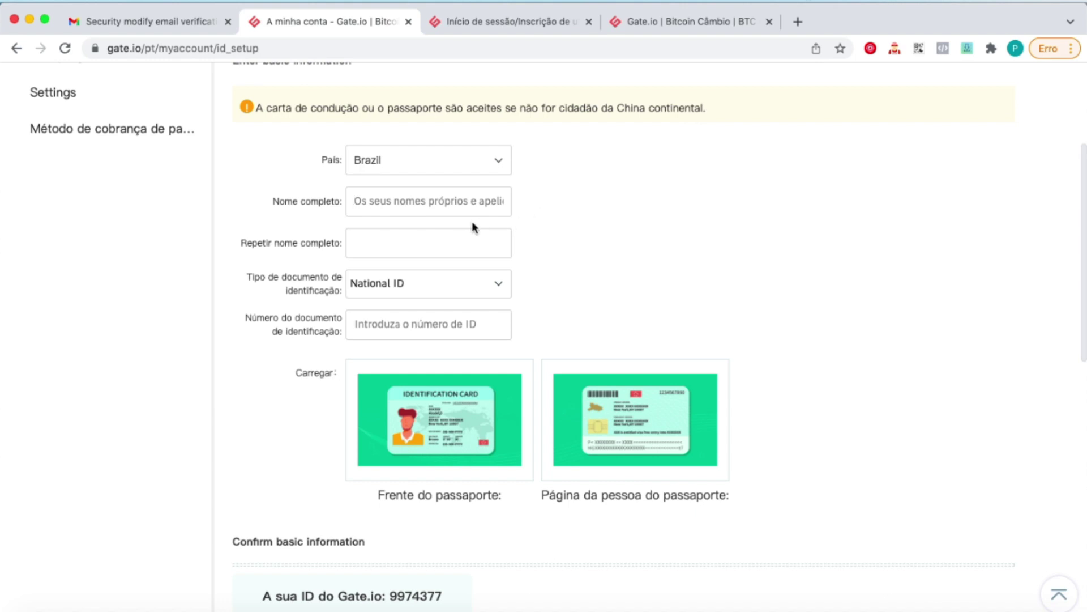
left_click(451, 232)
scroll(359, 218, "down", 3)
left_click(420, 187)
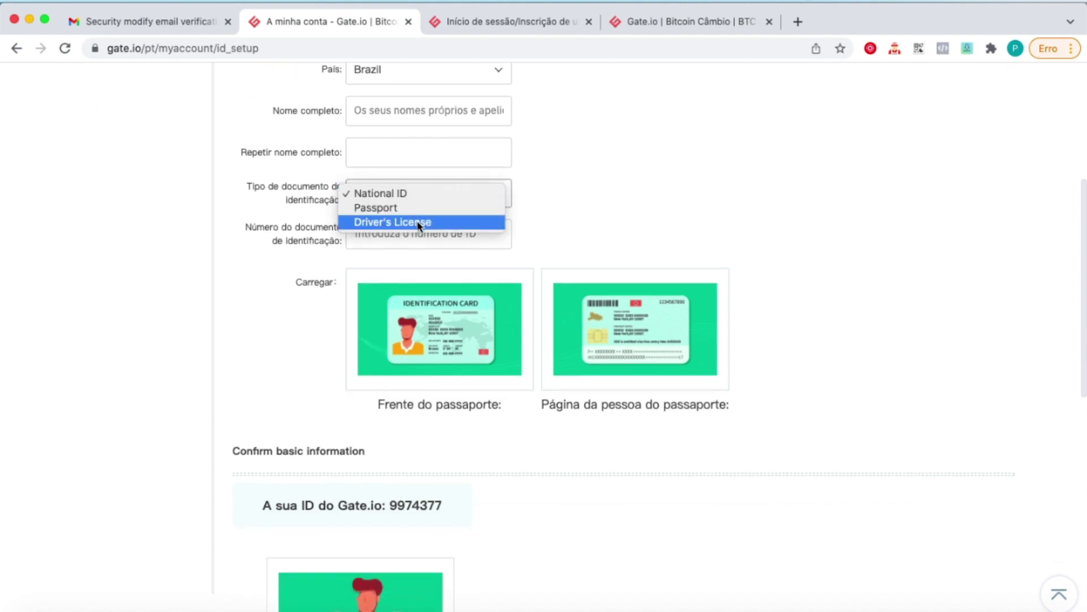
left_click(525, 186)
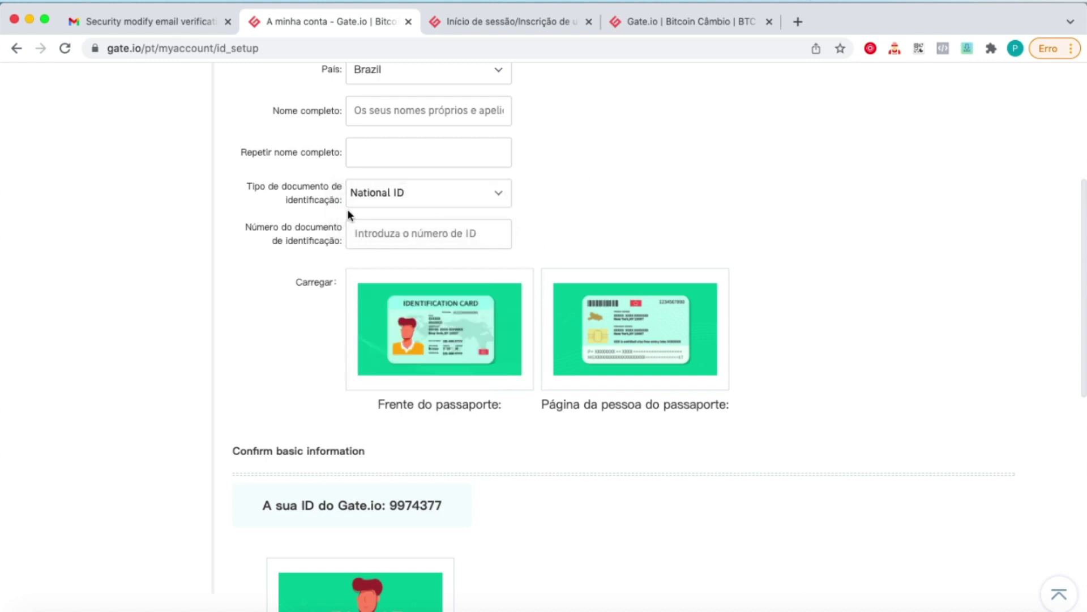
- Scroll through the document upload section, highlighting the account's Gate.io ID
scroll(652, 249, "down", 2)
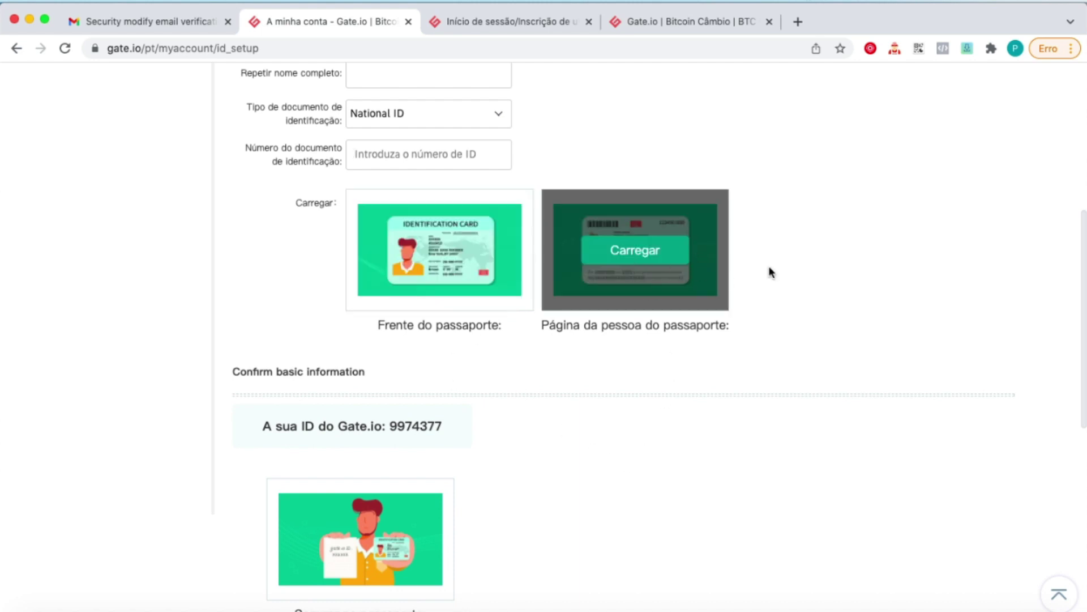
scroll(759, 310, "down", 5)
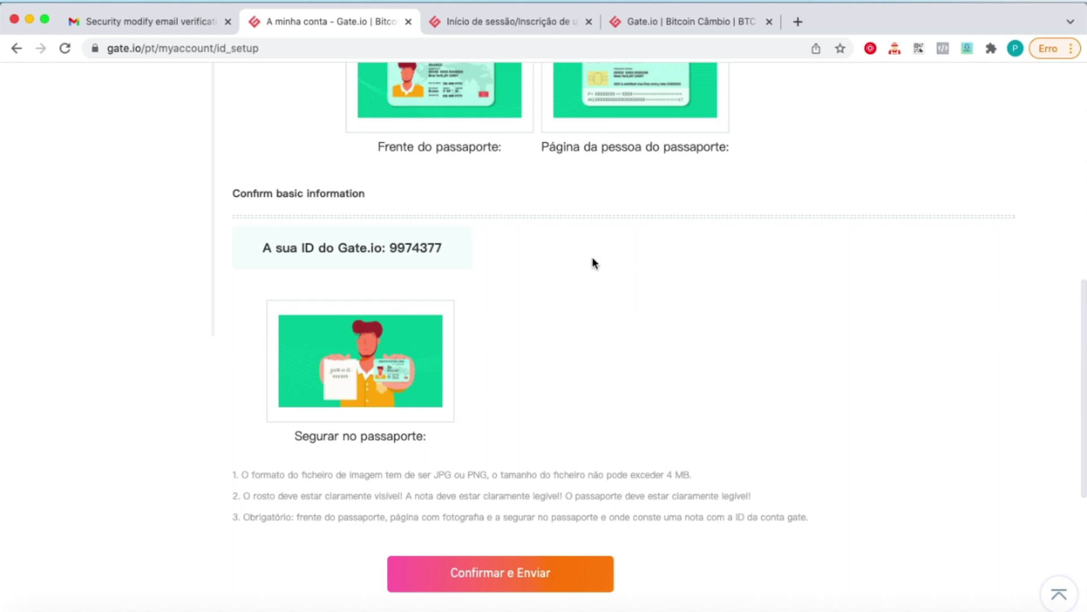
left_click_drag(447, 248, 389, 246)
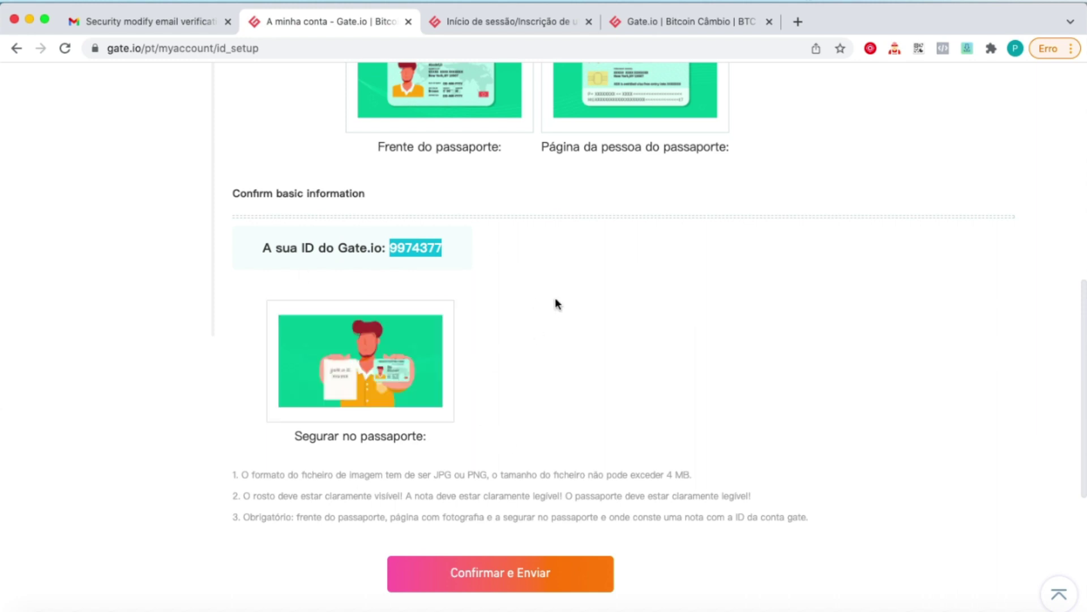
scroll(644, 342, "down", 1)
mouse_move(441, 340)
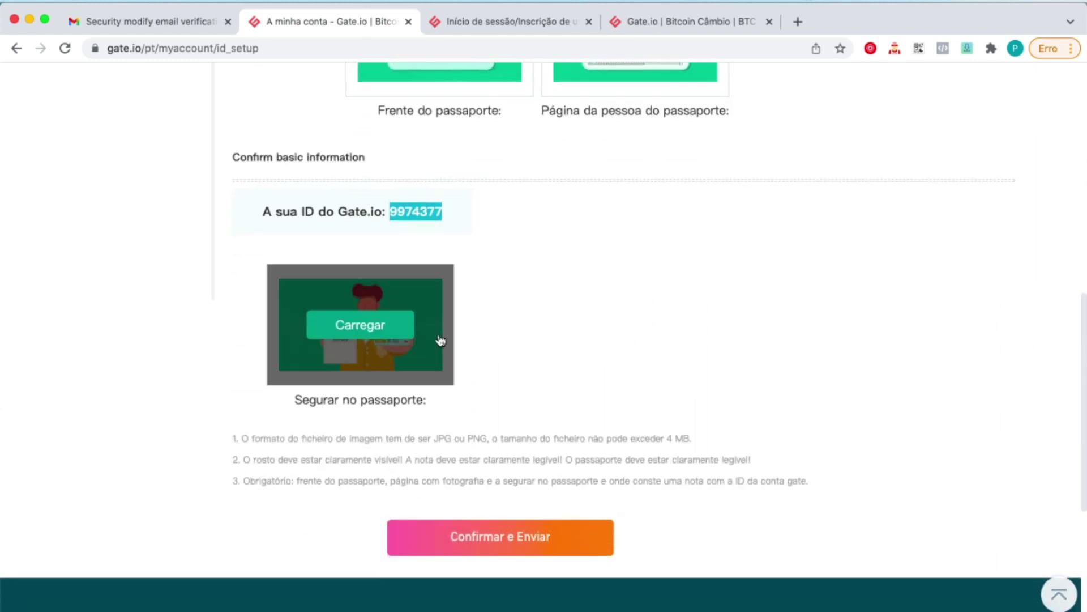
scroll(758, 450, "down", 3)
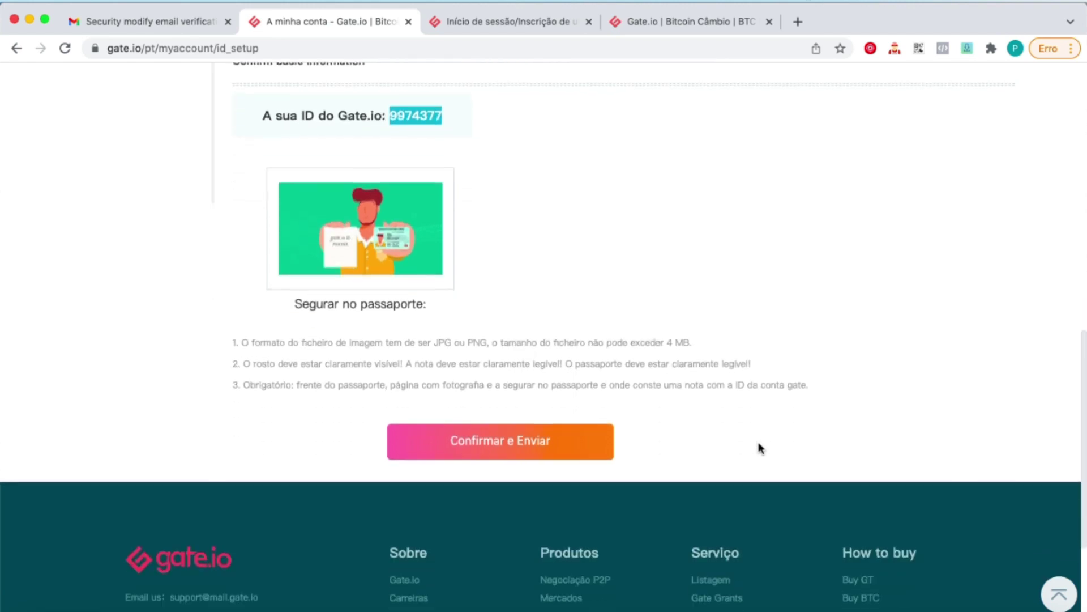
- Try submitting the empty KYC form with Confirmar e Enviar, which stays unsent
left_click(576, 450)
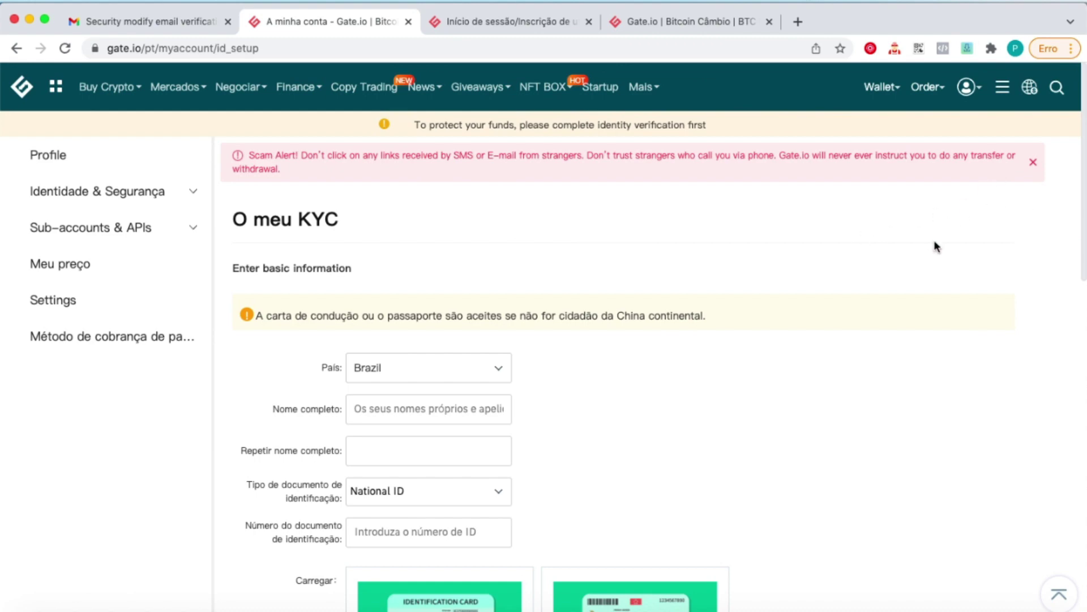
scroll(929, 253, "down", 8)
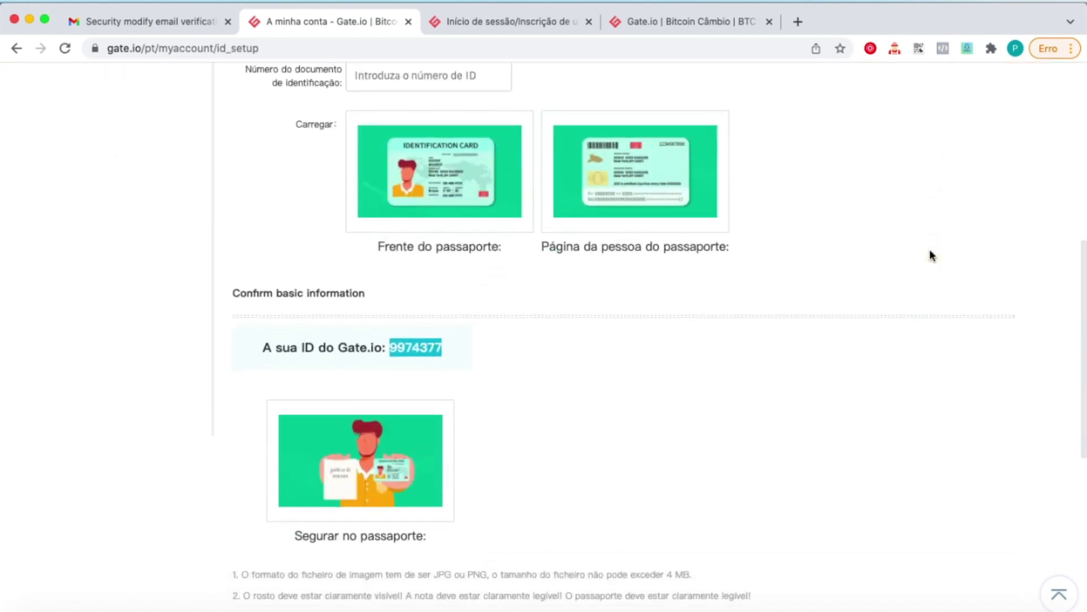
scroll(932, 256, "up", 8)
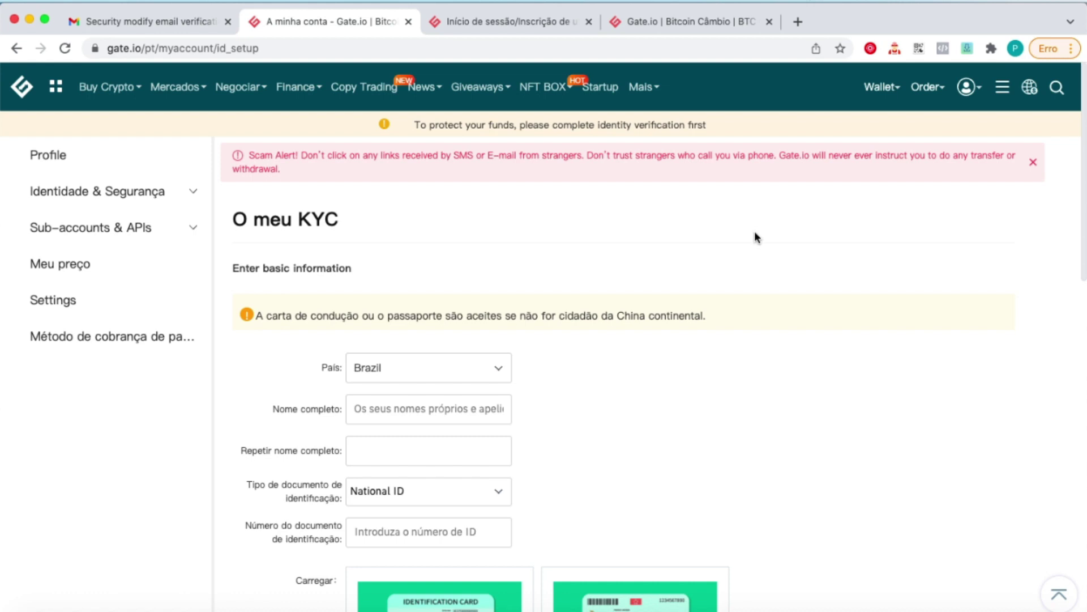
scroll(568, 277, "down", 3)
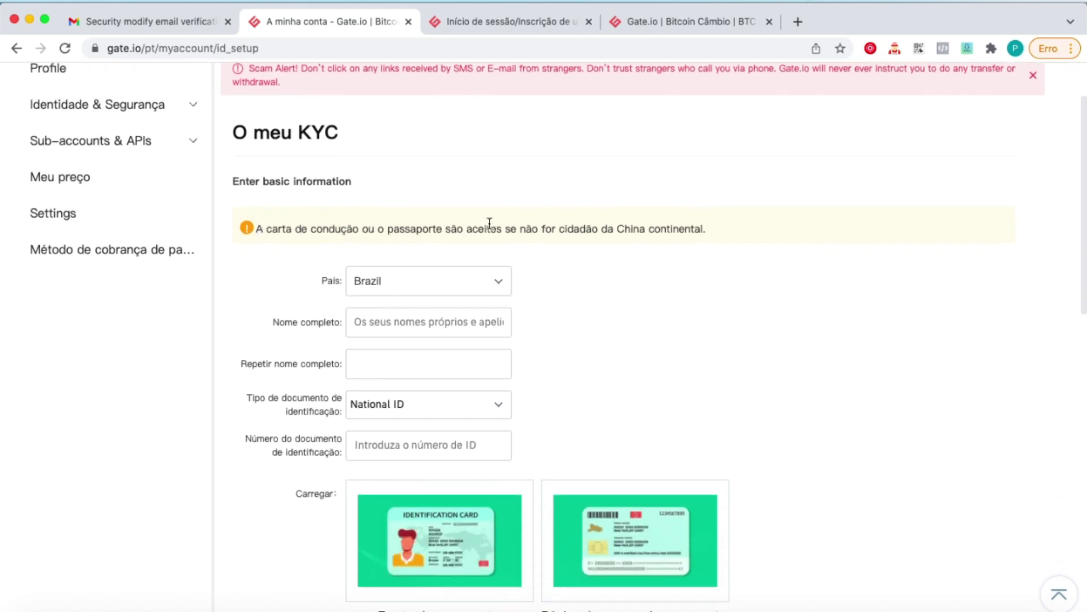
scroll(688, 259, "up", 3)
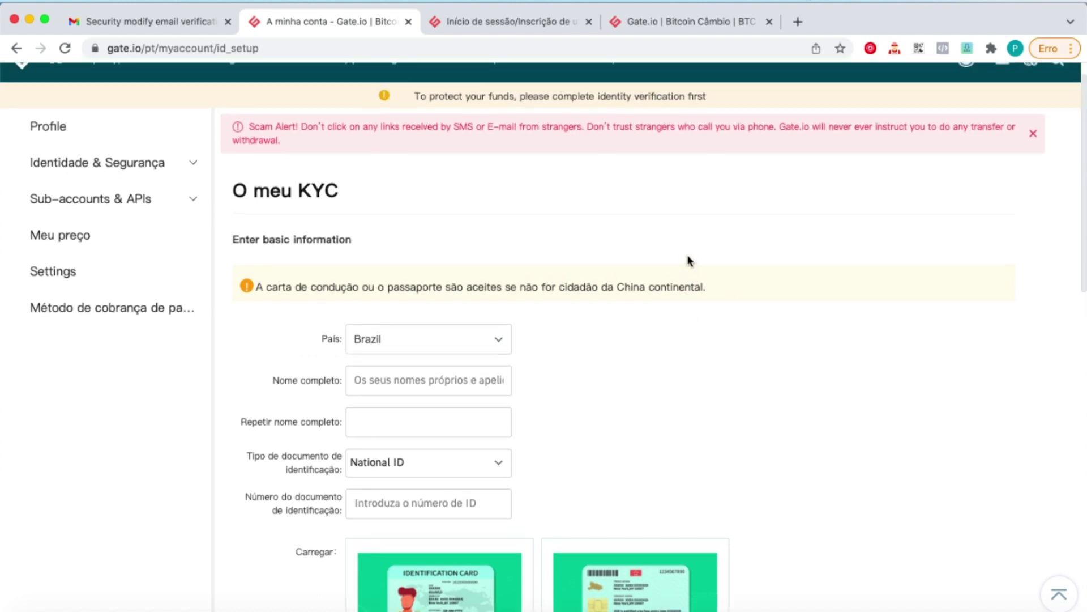
- Close the red Scam Alert banner at the top of the form
left_click(1034, 162)
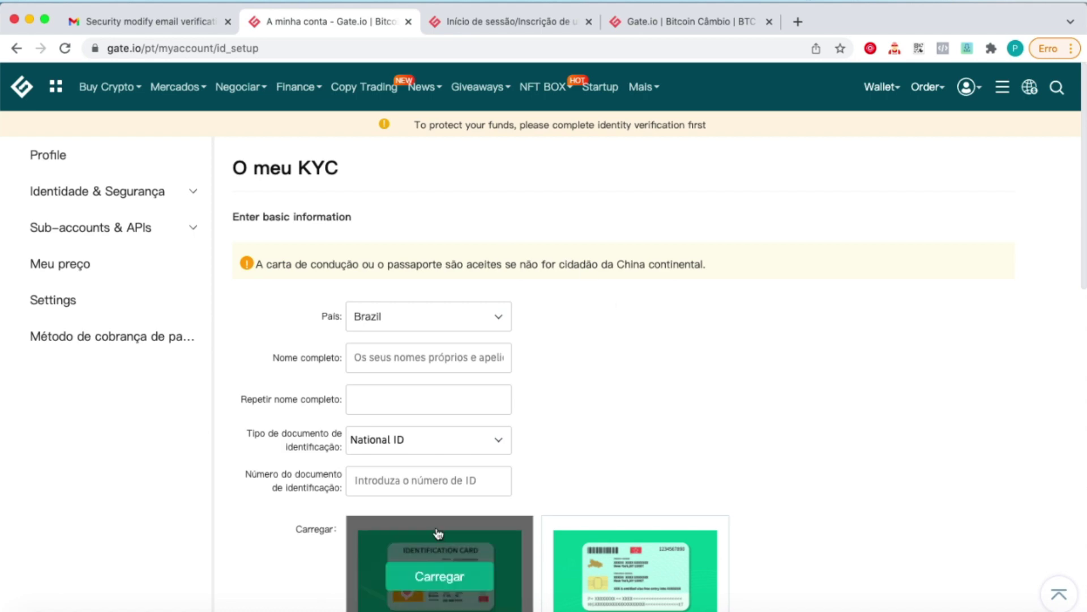
scroll(733, 384, "down", 6)
scroll(912, 441, "up", 6)
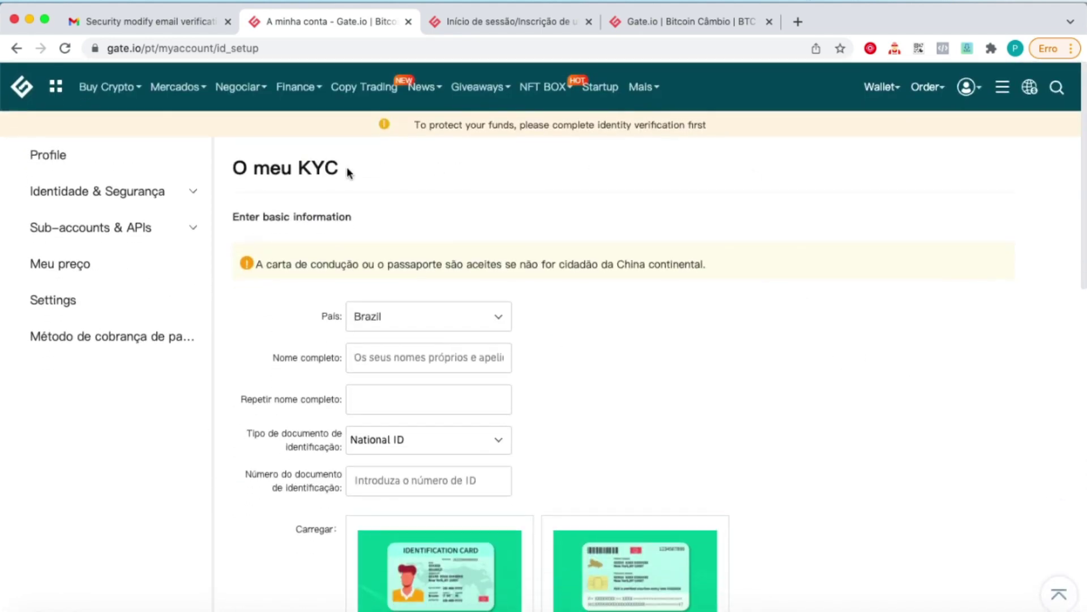